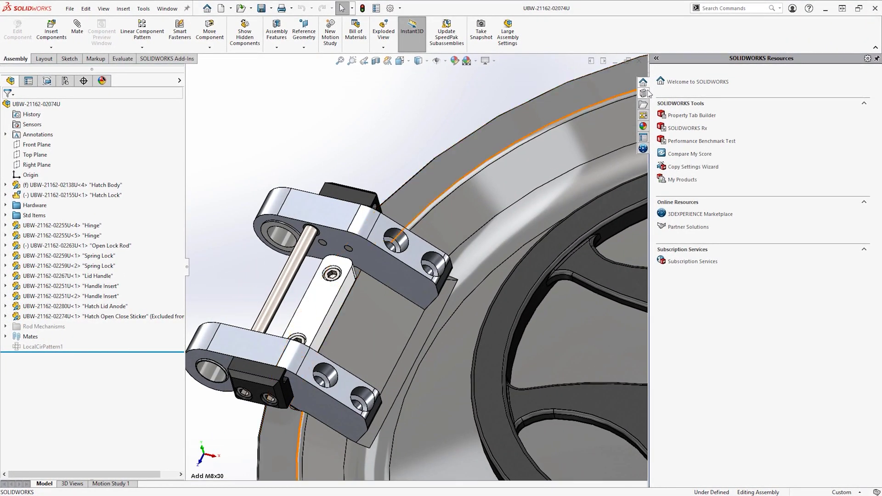
Insert an M8x30 socket head cap screw from the Design Library into the hinge hole
click(643, 93)
drag(770, 259, 395, 248)
click(164, 180)
key(Return)
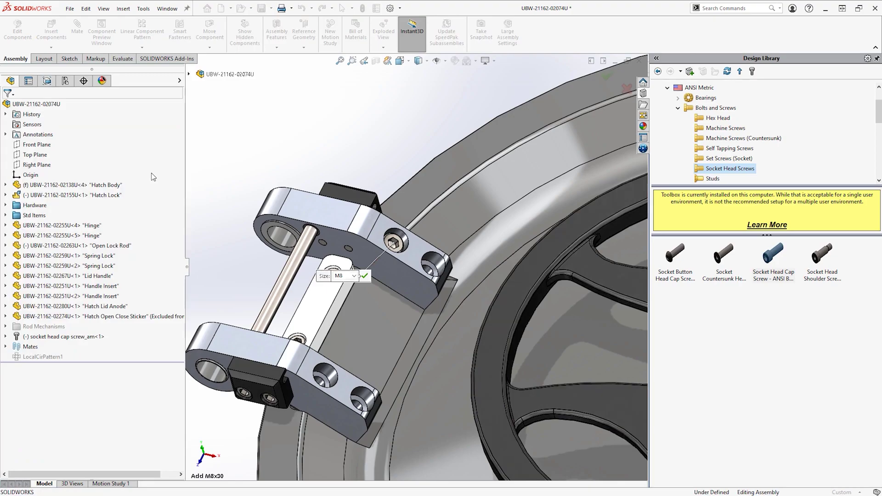
Fit the hatch assembly, open its drawing Sheet1, and log in to the 3DEXPERIENCE panel
key(f)
click(37, 104)
right_click(51, 105)
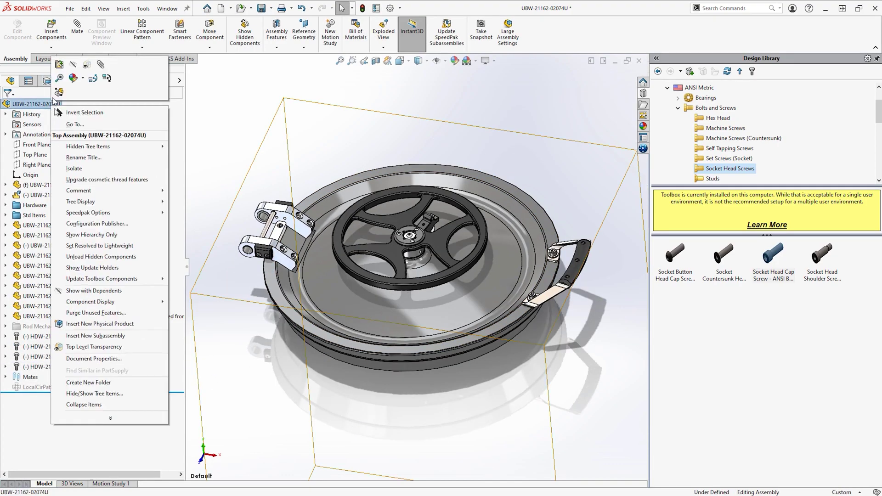
click(59, 65)
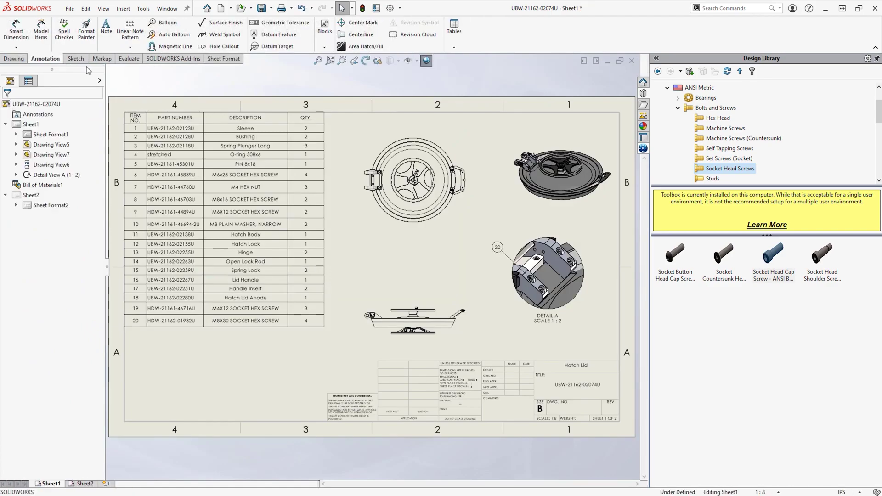
click(643, 148)
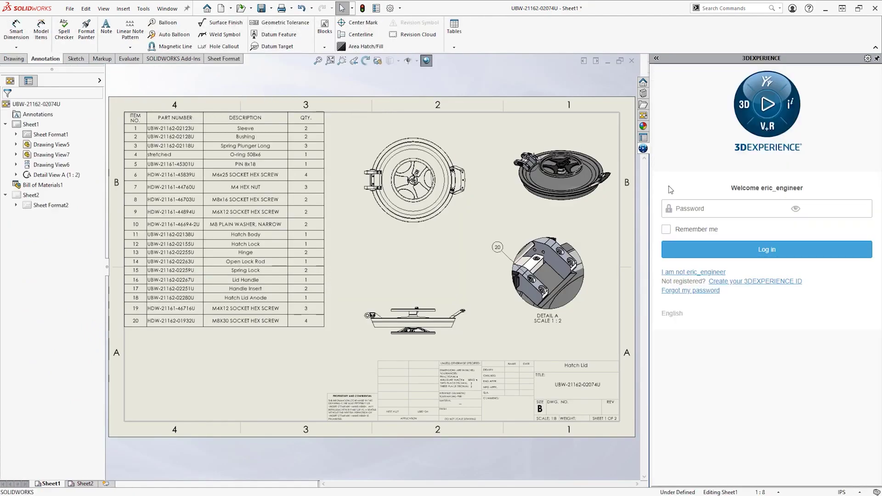
click(682, 251)
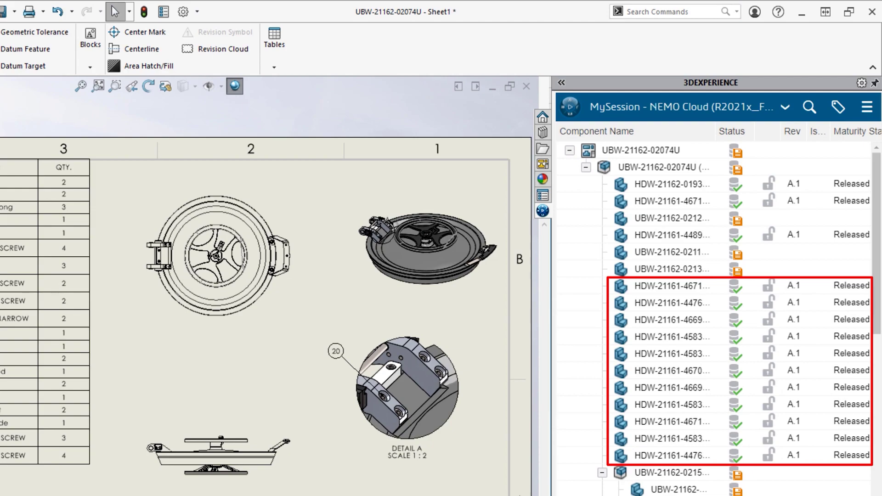
right_click(588, 155)
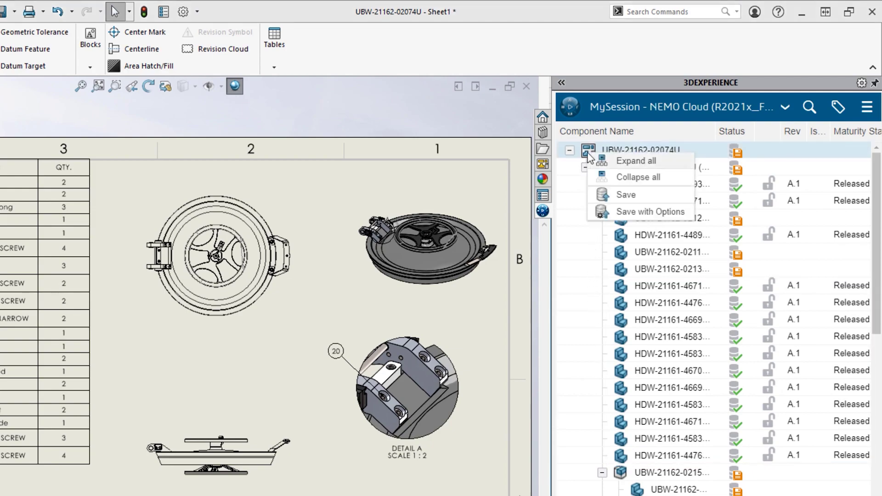
click(595, 212)
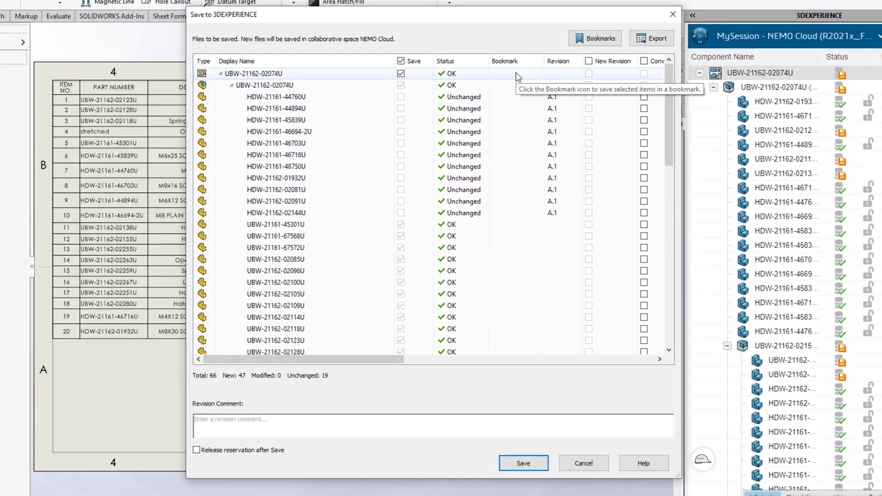
scroll(609, 84, down, 10)
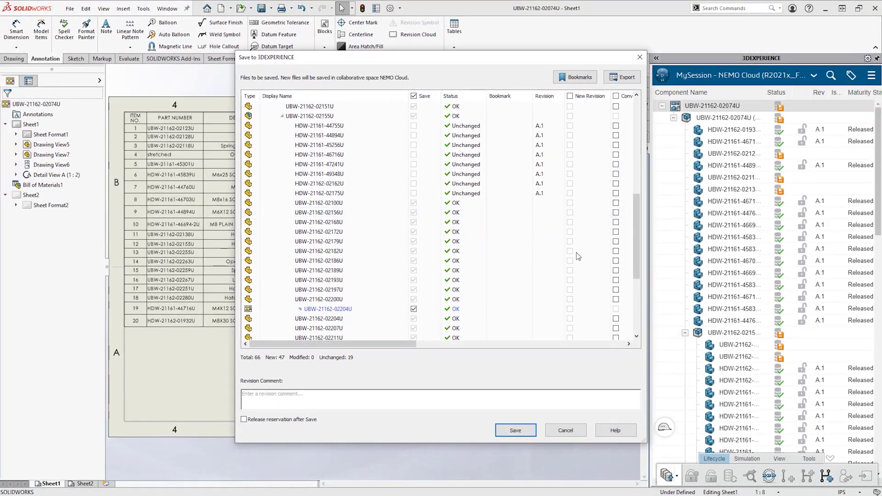
click(503, 308)
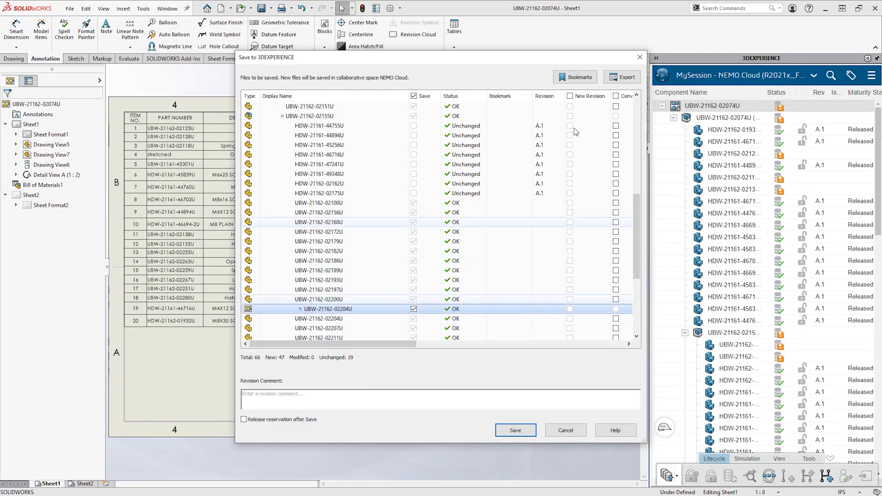
click(575, 78)
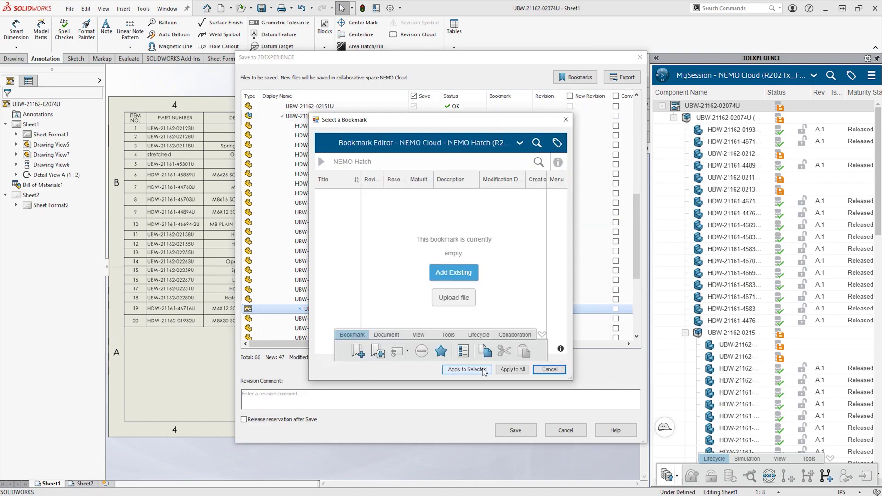
click(483, 368)
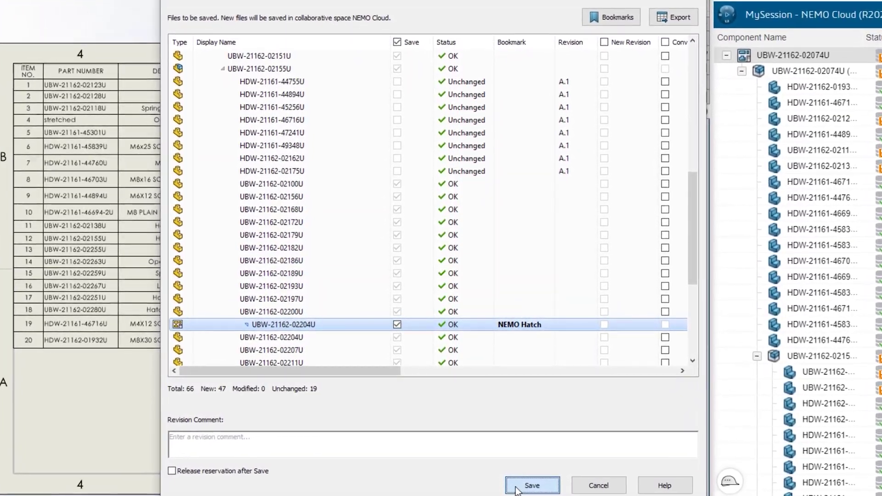
click(518, 490)
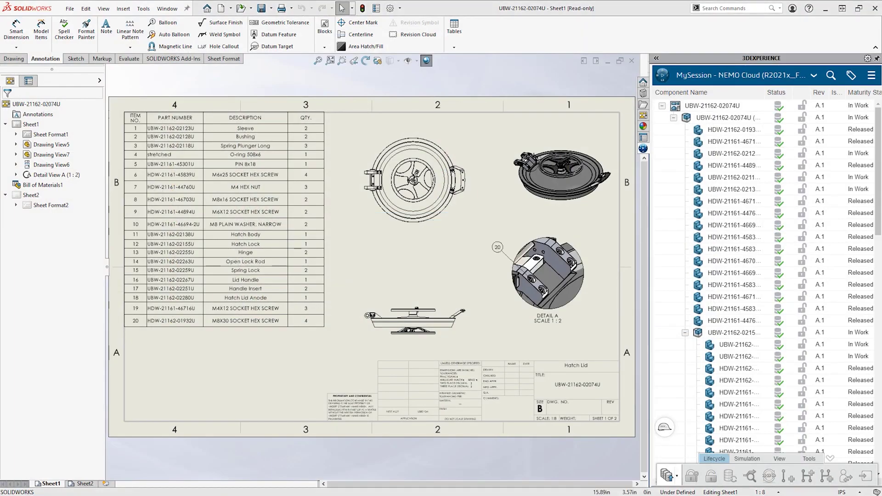
right_click(689, 118)
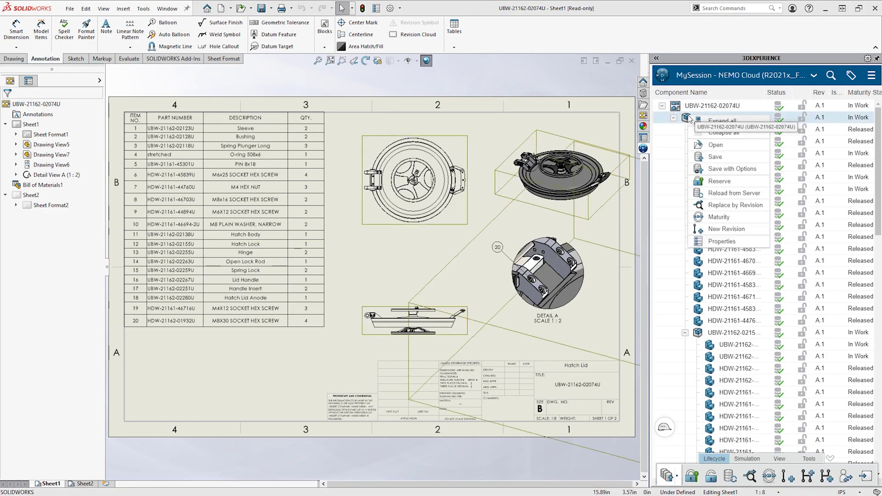
click(697, 221)
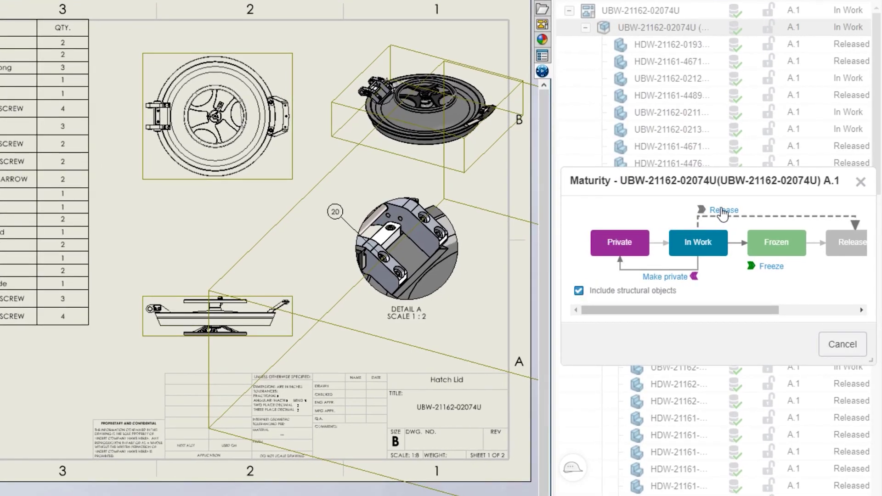
click(723, 211)
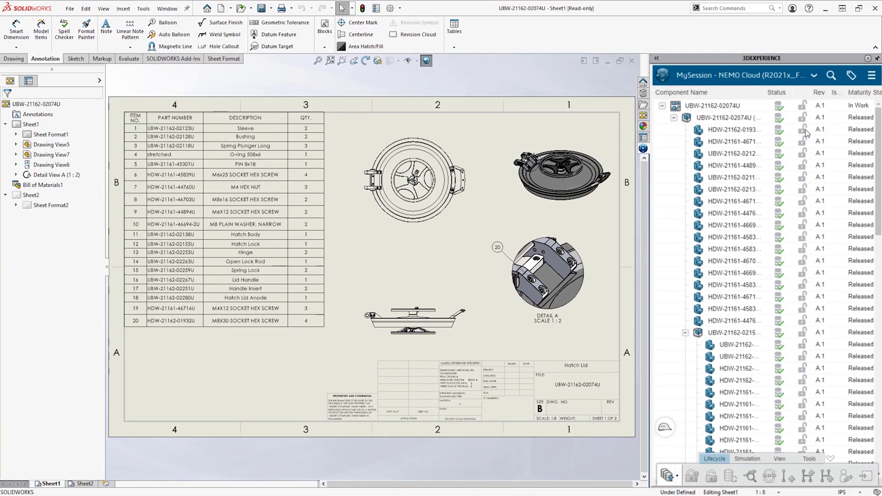
click(814, 75)
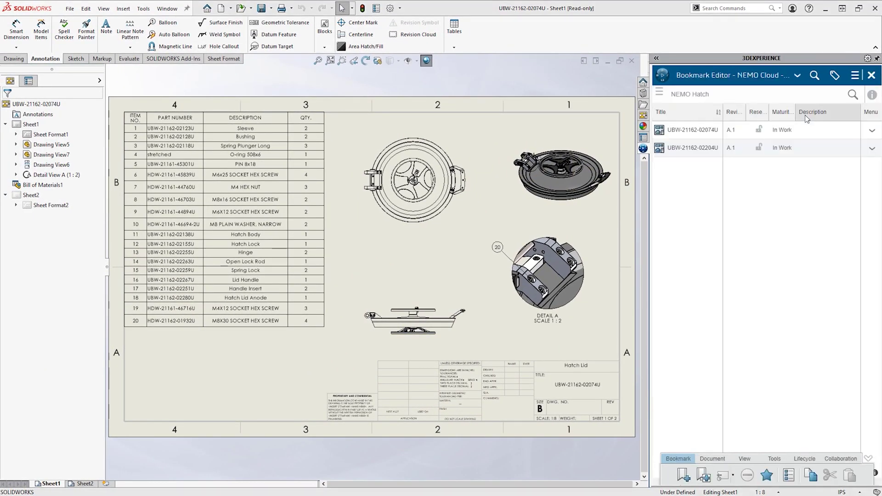
click(803, 128)
shift+click(803, 148)
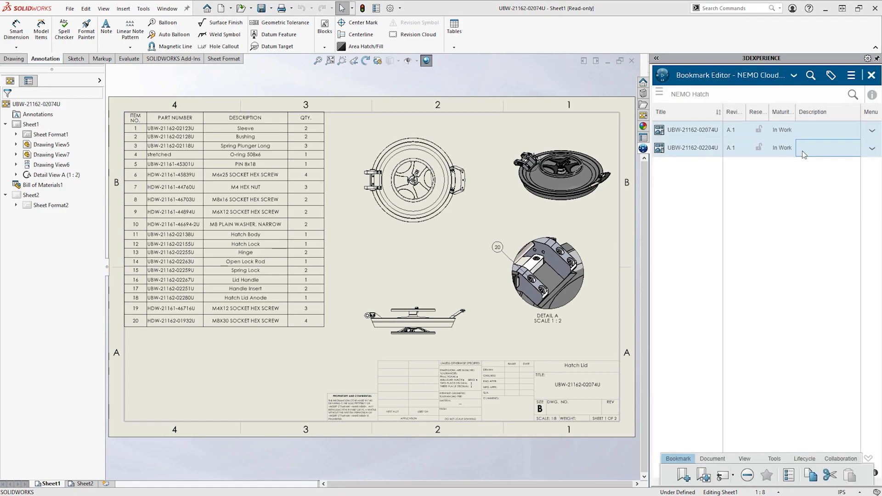
click(804, 459)
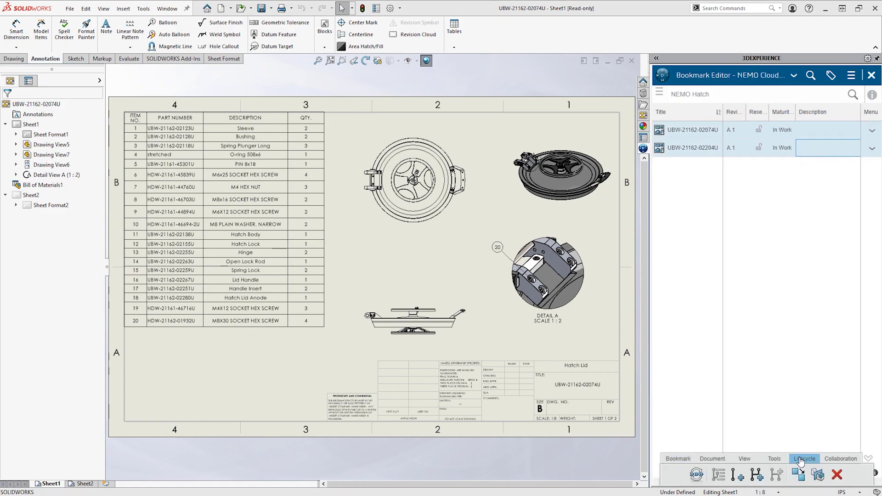
click(696, 475)
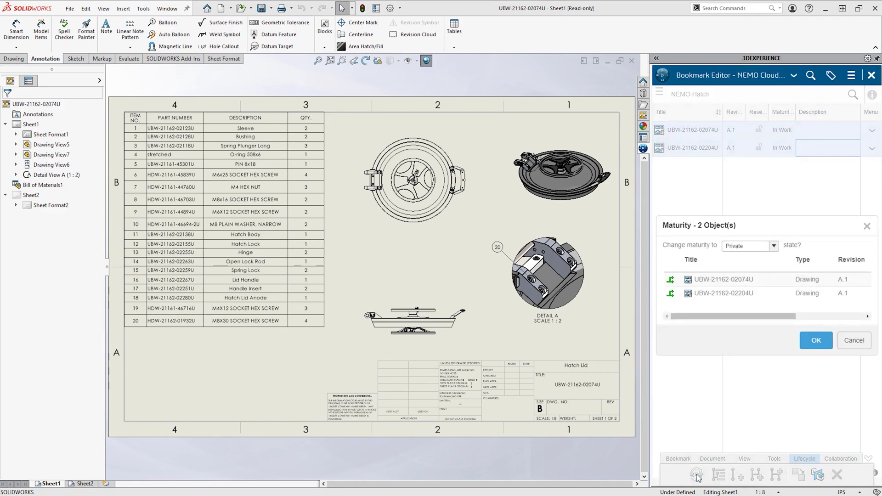
click(774, 246)
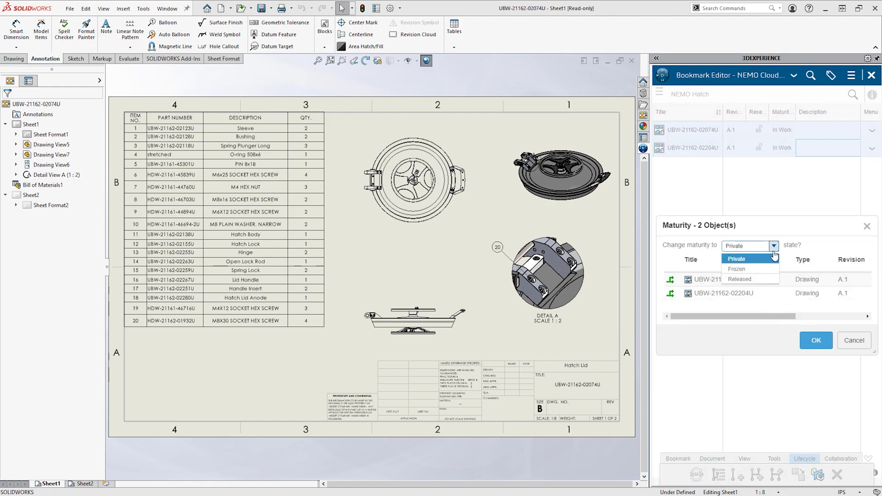
click(771, 280)
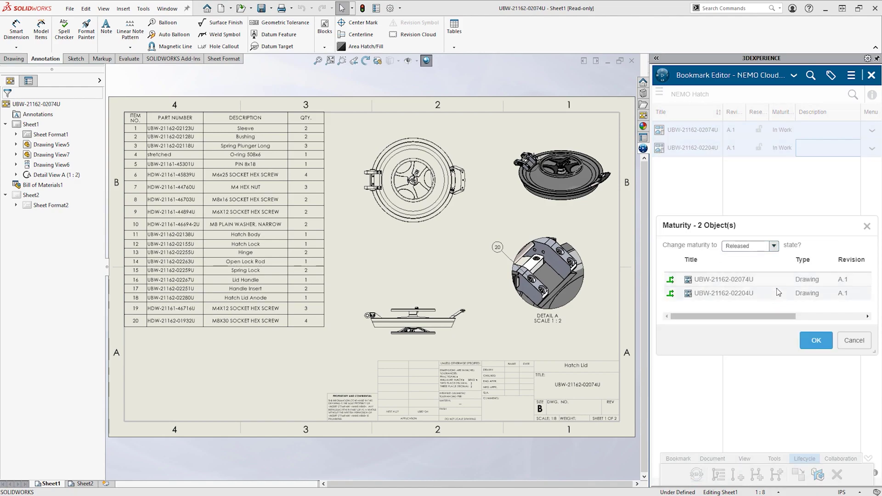
click(811, 339)
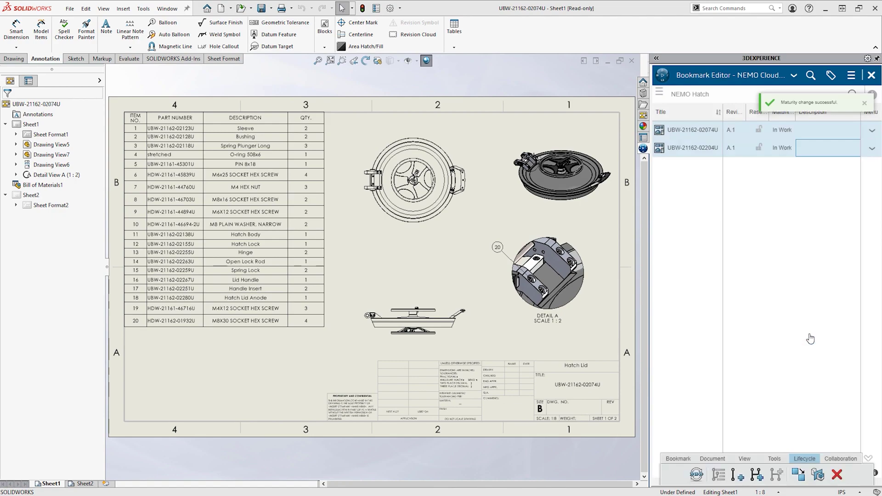
click(721, 460)
Upload NEMO Hatch Instructions.pdf and NEMO Hatch Operating Instructions.smg to the NEMO Hatch bookmark
click(738, 475)
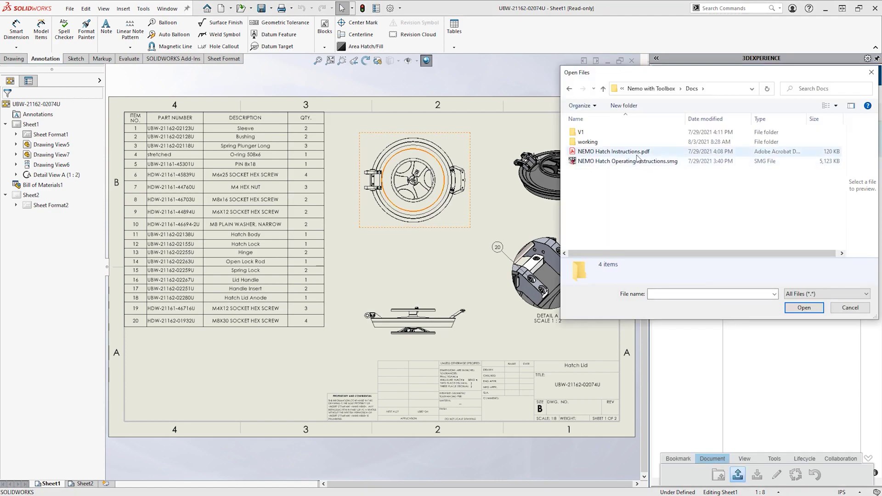
click(616, 152)
shift+click(638, 162)
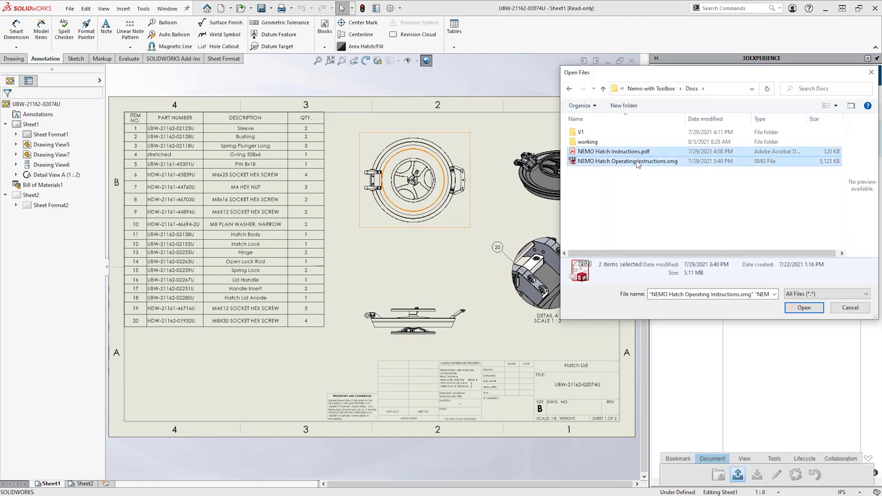
click(791, 309)
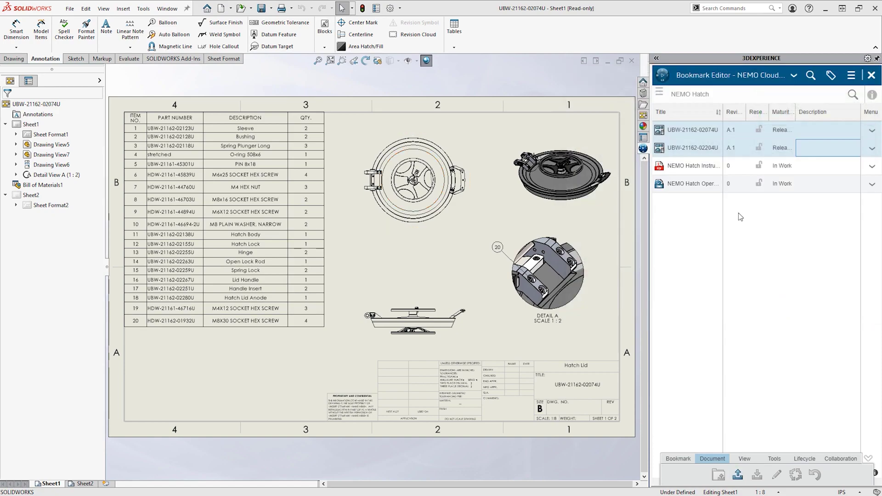
Preview NEMO Hatch Operating Instructions in 3D at View 6, rotating the opened hatch sideways
right_click(717, 186)
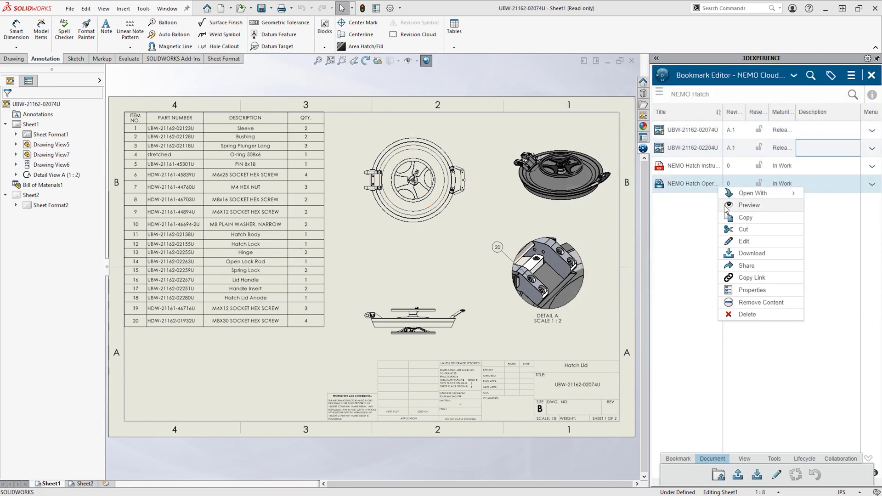
click(747, 205)
click(657, 59)
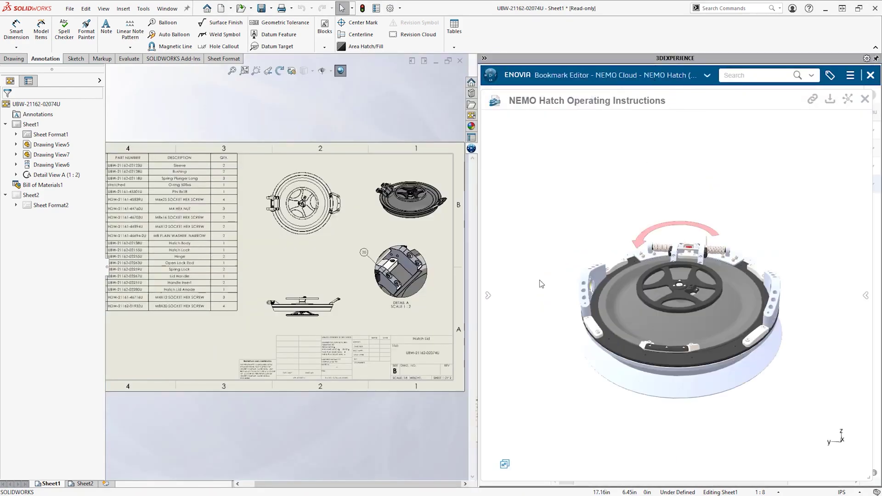
click(489, 295)
click(555, 311)
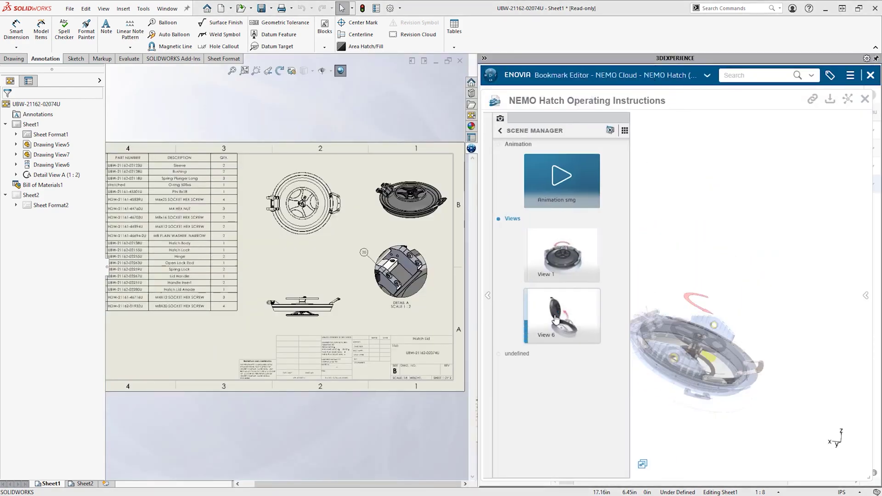
click(488, 295)
drag(542, 413, 636, 422)
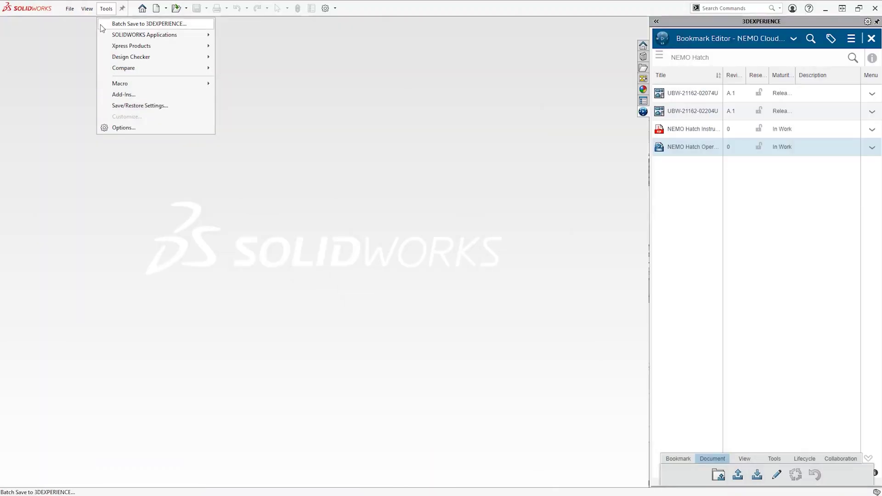
Start a batch save to 3DEXPERIENCE and add the Air Tanks project folder
click(100, 24)
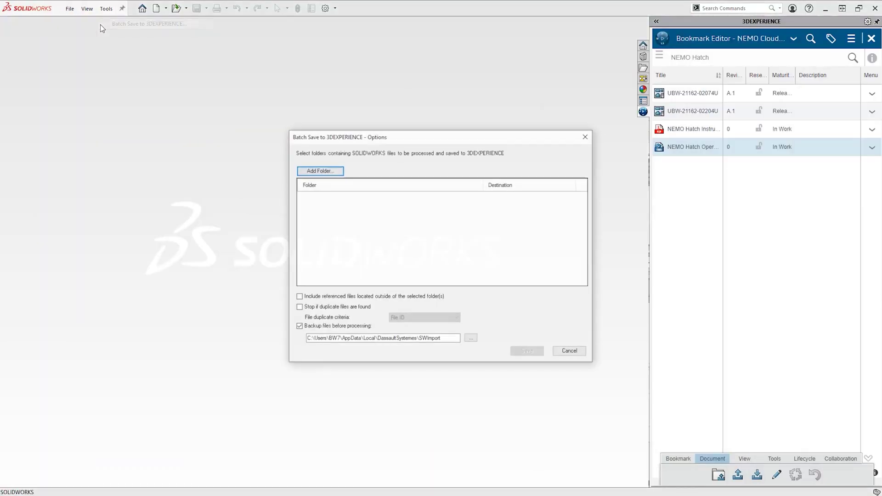
click(300, 171)
double_click(300, 197)
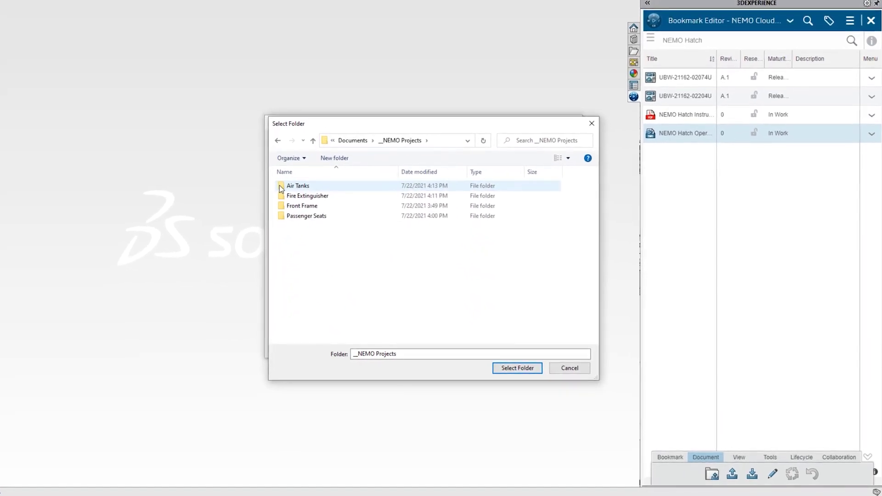
click(303, 198)
click(491, 364)
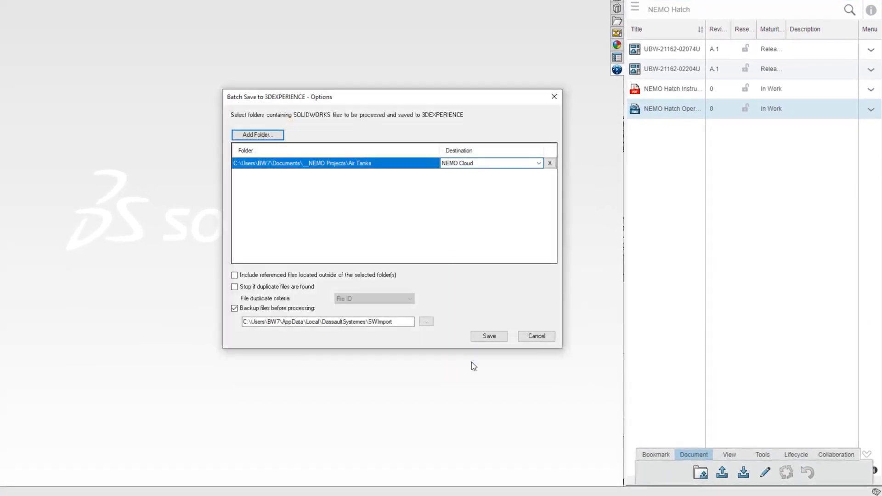
Add the Fire Extinguisher folder with destination Standard Safety Equipment and run the batch save
click(257, 135)
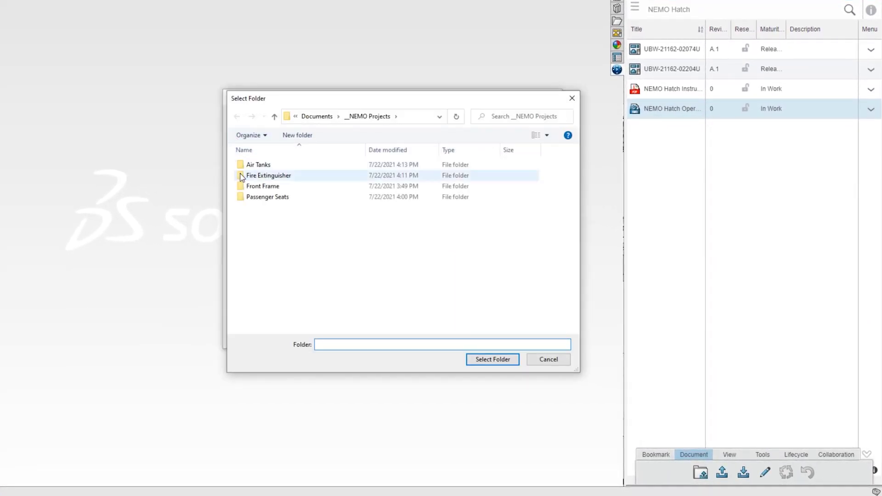
click(269, 176)
click(480, 361)
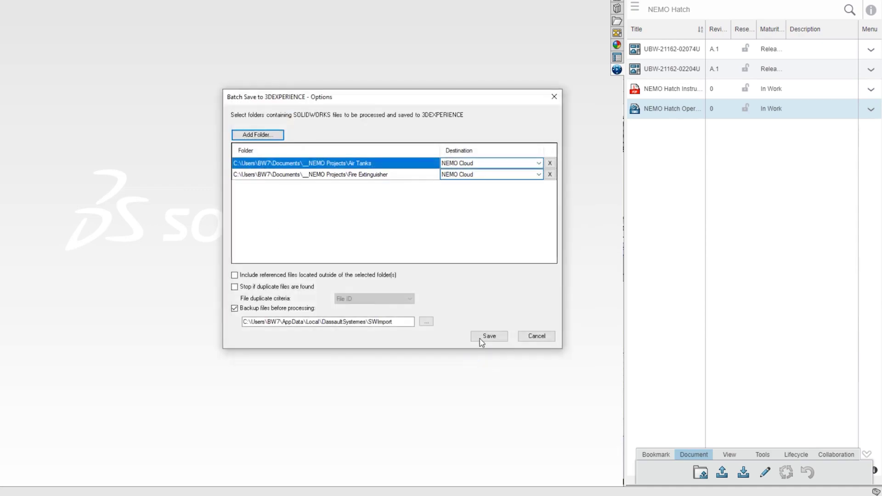
click(542, 177)
click(537, 175)
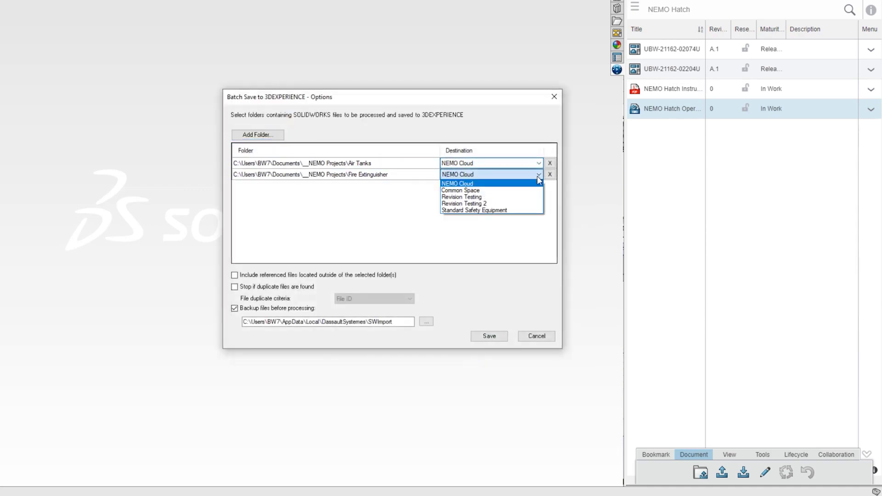
click(526, 210)
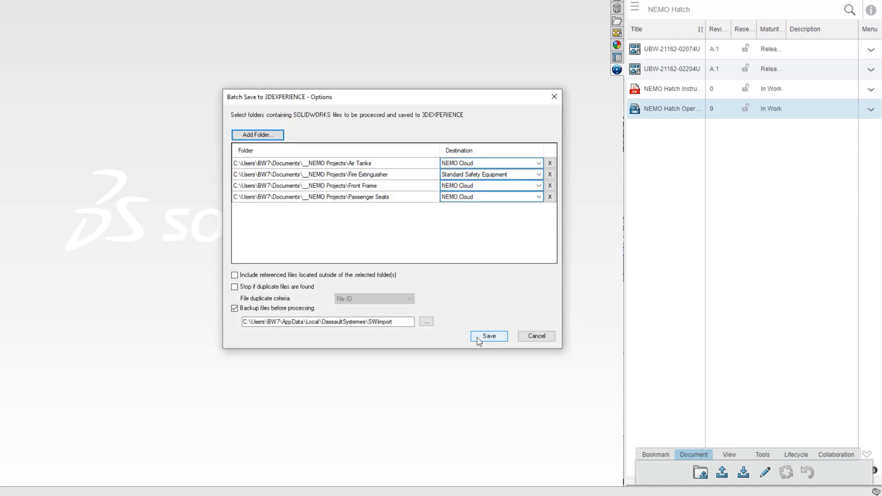
click(478, 340)
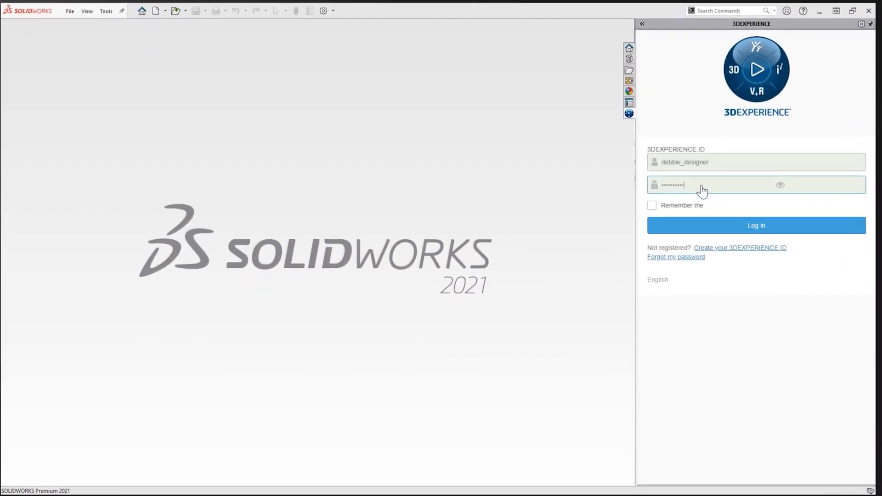
Log in to 3DEXPERIENCE, dismiss the chat message, and search for 'wheel' in a widened panel
click(725, 228)
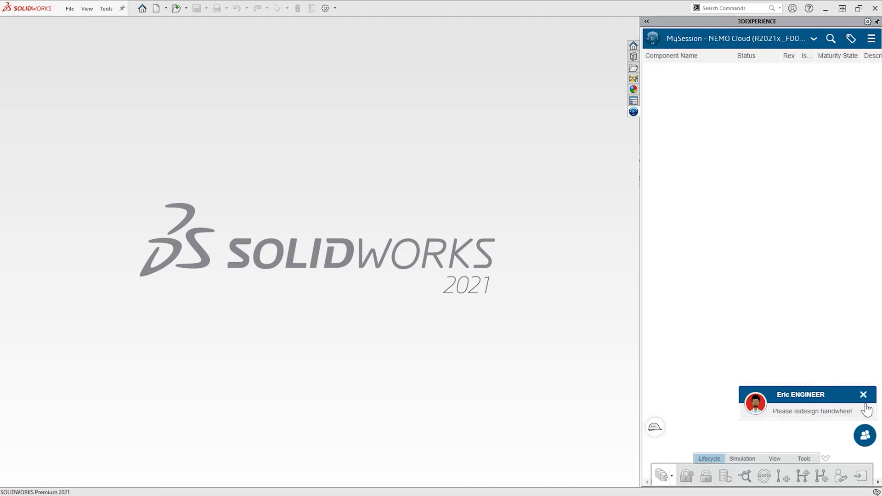
click(863, 394)
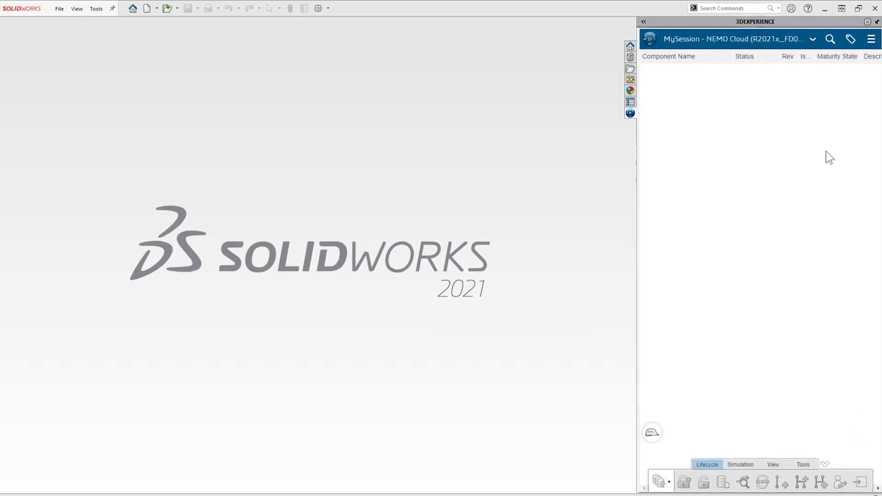
click(830, 38)
text(wheel)
key(Return)
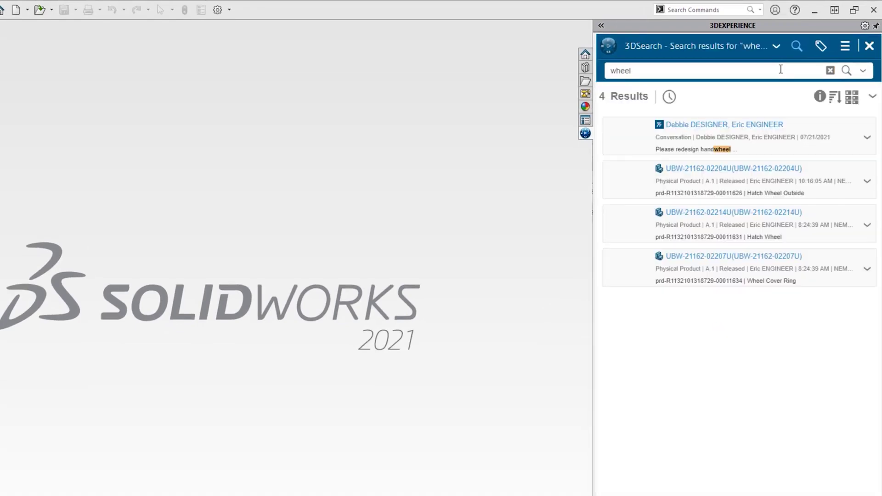
click(601, 25)
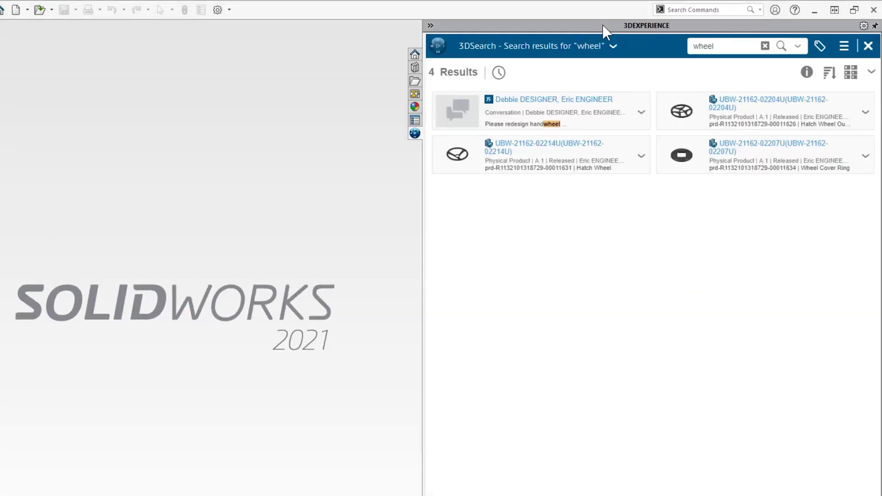
click(729, 109)
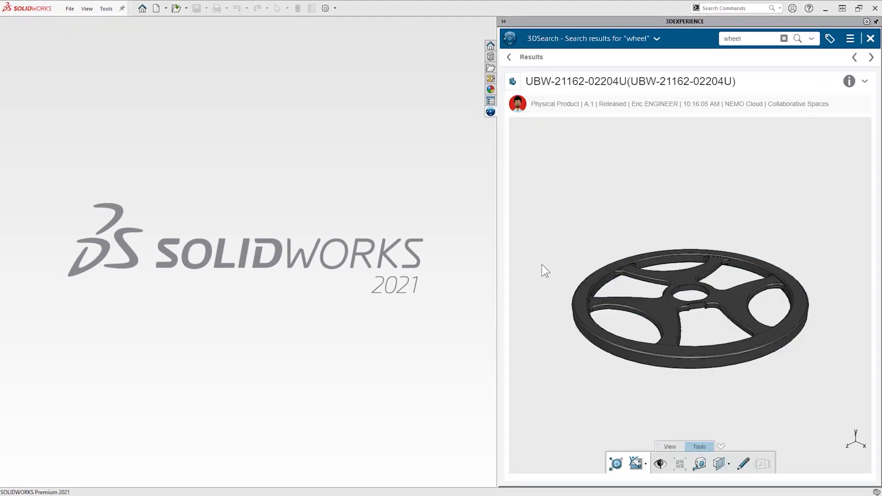
middle_drag(546, 271, 611, 342)
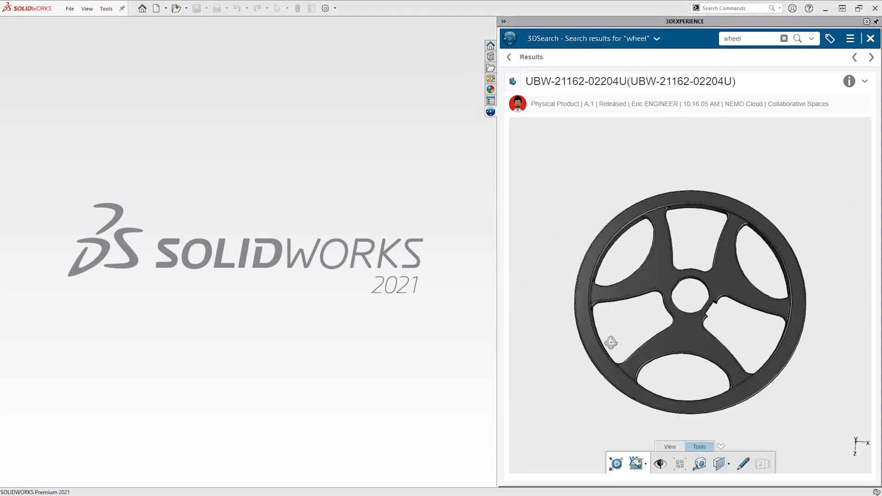
click(742, 463)
mouse_move(654, 365)
mouse_down()
mouse_move(738, 404)
mouse_move(699, 368)
mouse_up()
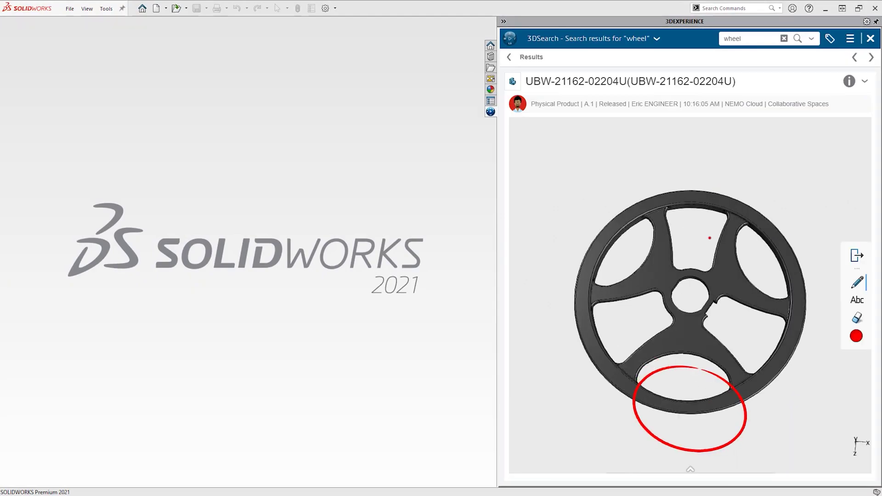
mouse_move(691, 154)
mouse_down()
mouse_move(643, 232)
mouse_move(689, 154)
mouse_up()
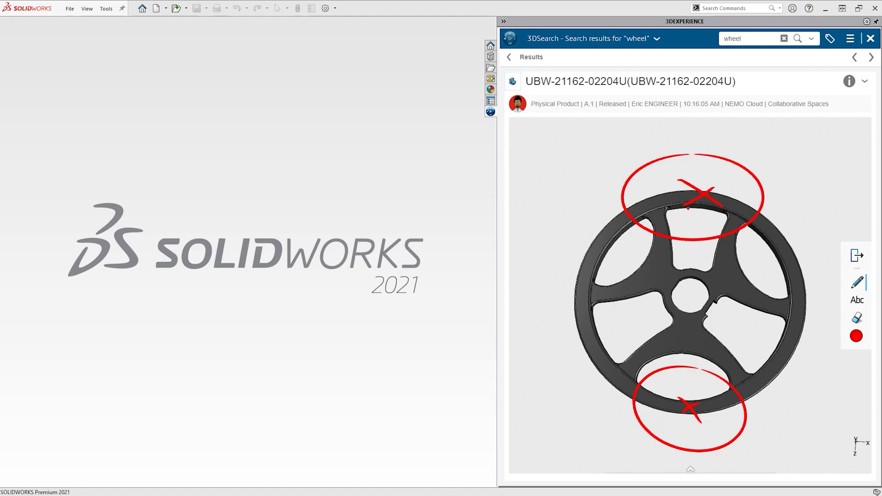
click(856, 336)
click(837, 348)
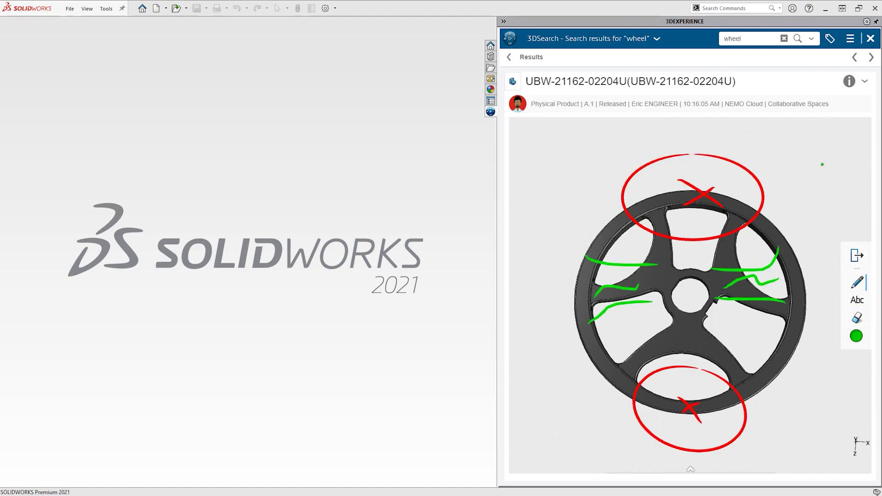
click(864, 83)
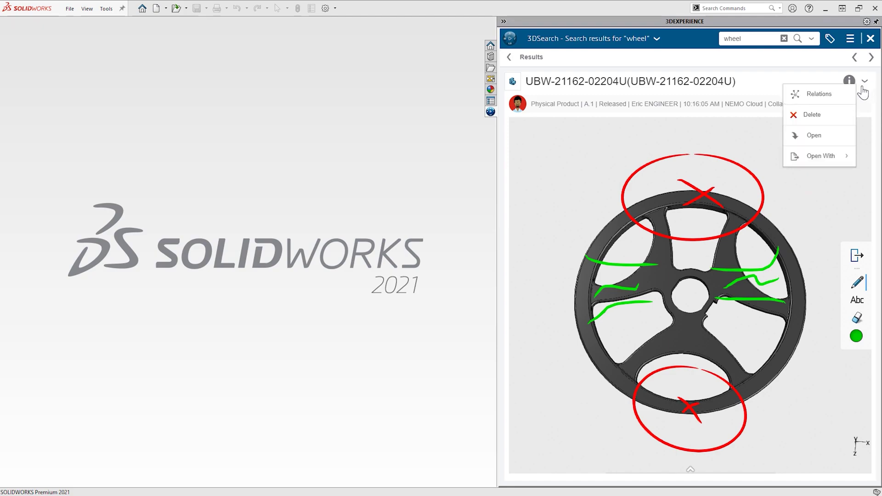
click(835, 140)
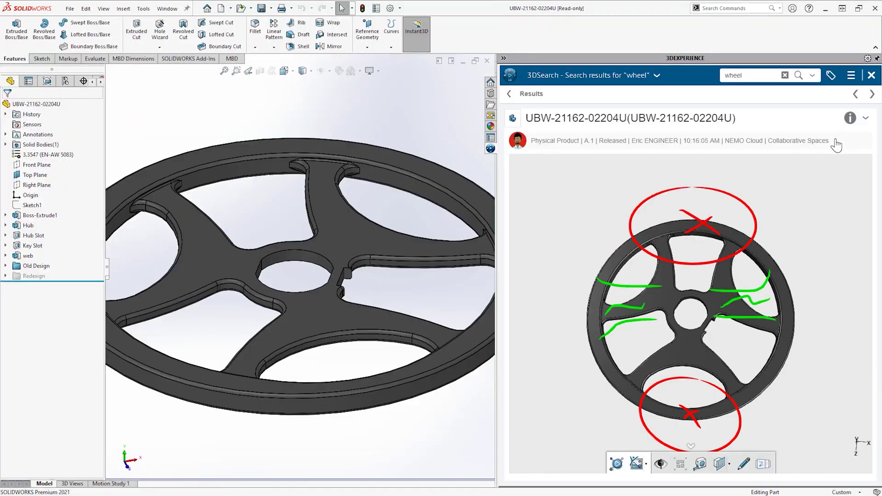
click(657, 76)
click(581, 92)
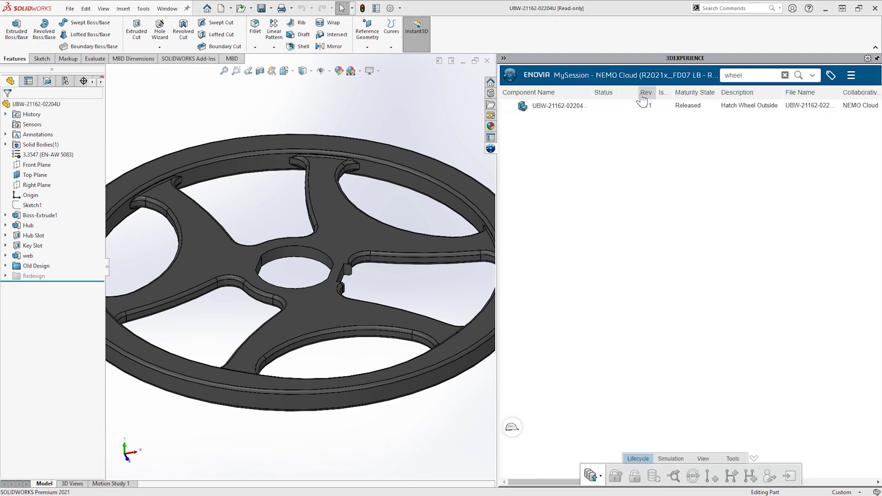
click(552, 107)
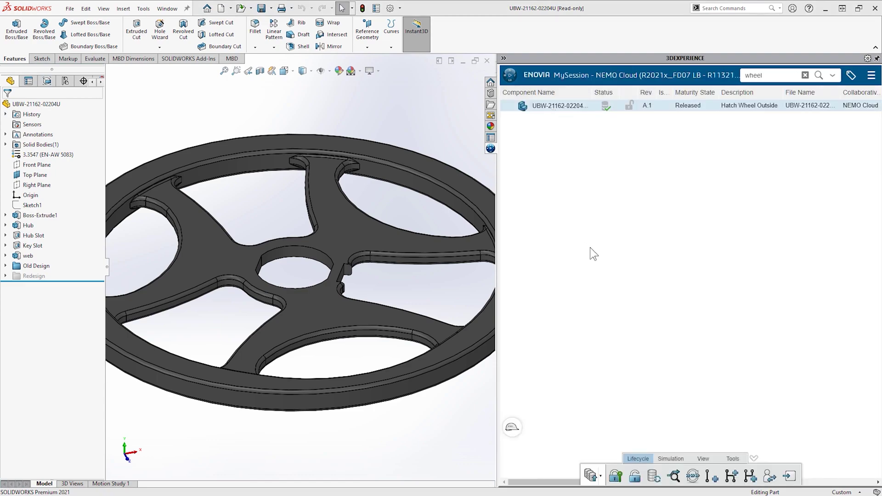
click(733, 459)
click(631, 478)
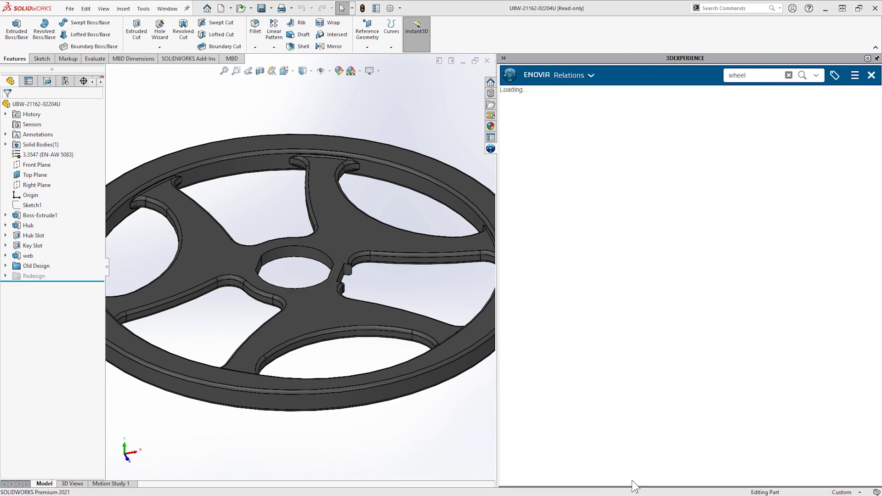
mouse_move(686, 332)
click(691, 317)
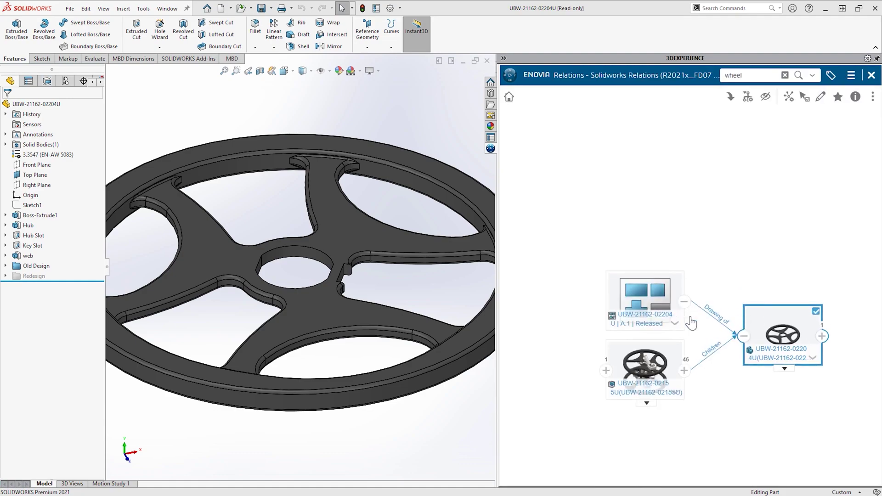
click(606, 371)
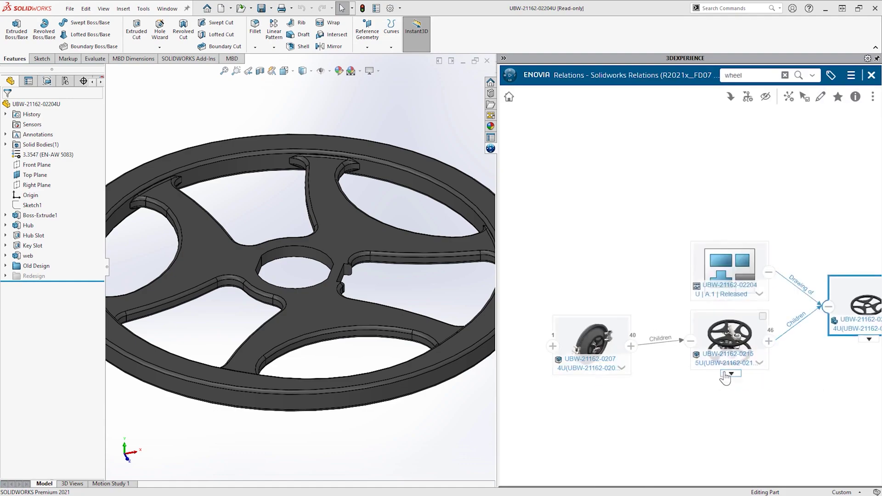
mouse_move(675, 363)
click(600, 351)
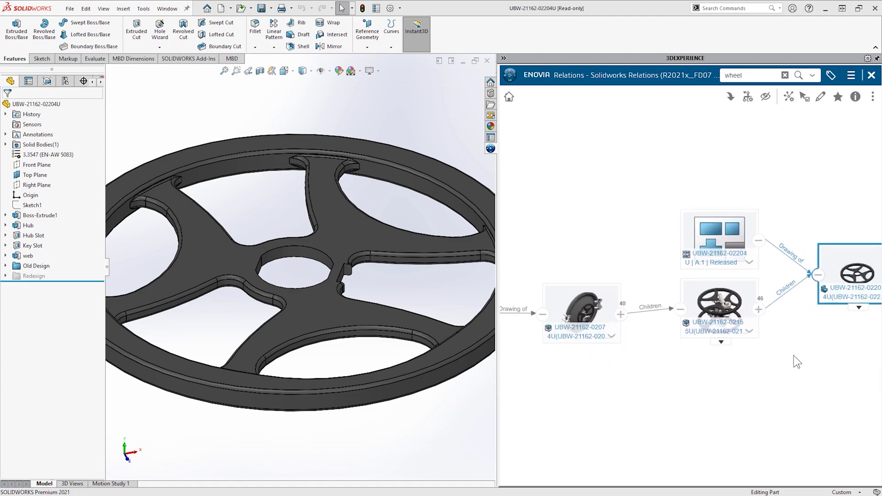
click(684, 277)
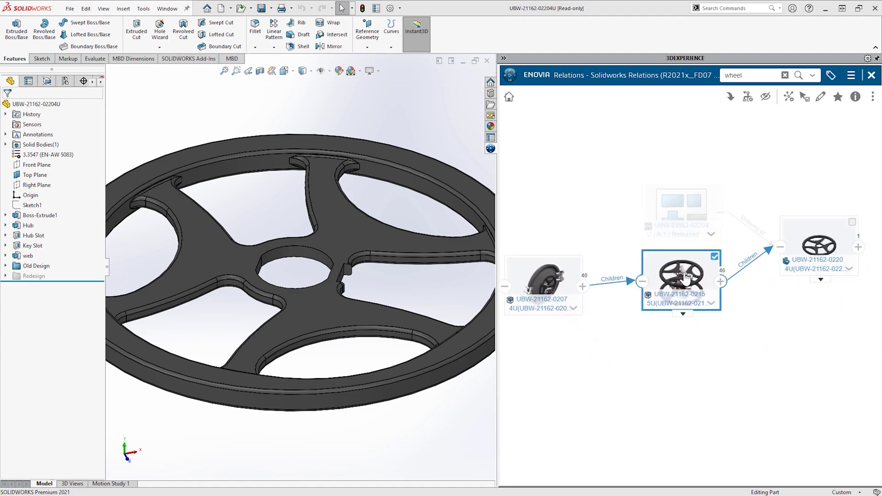
click(728, 98)
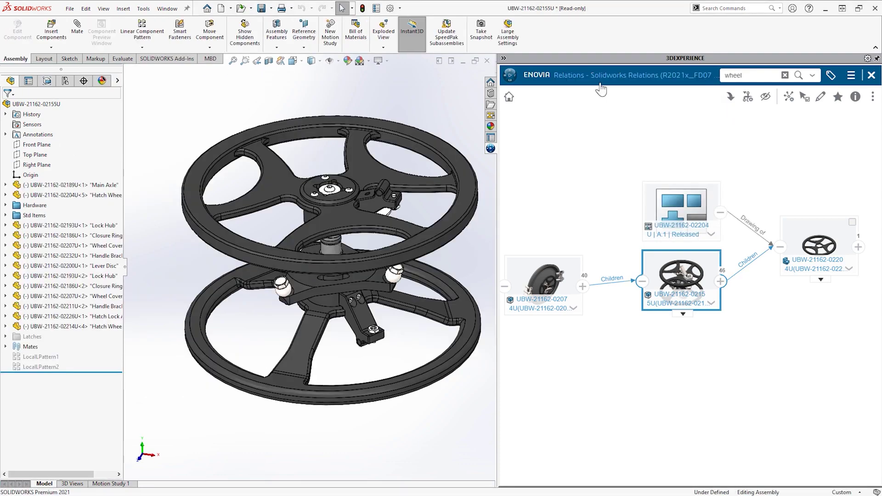
click(593, 83)
click(786, 101)
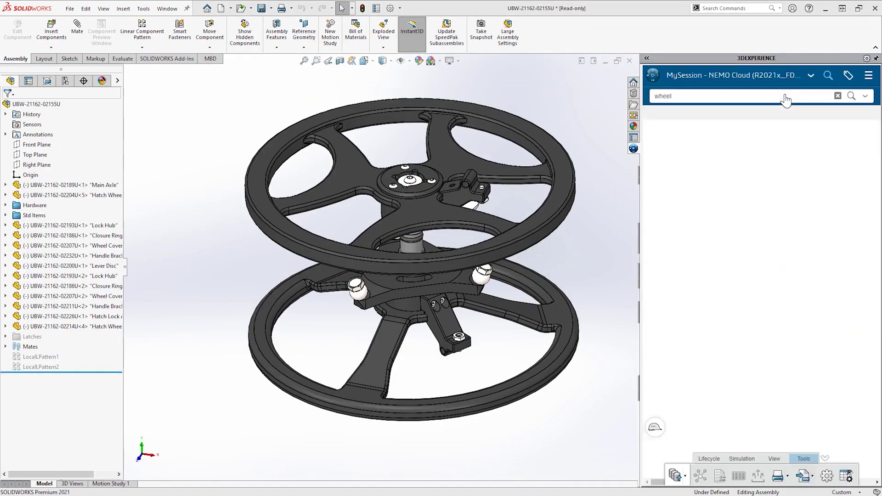
click(733, 108)
click(736, 130)
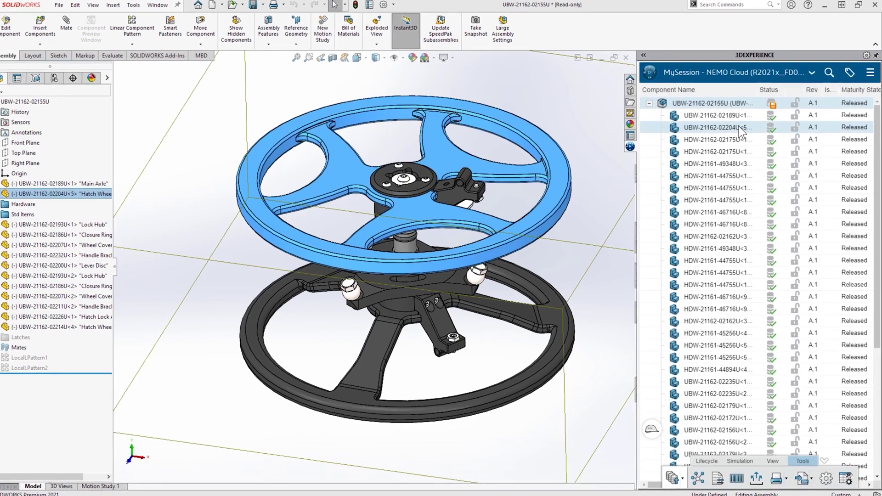
right_click(752, 130)
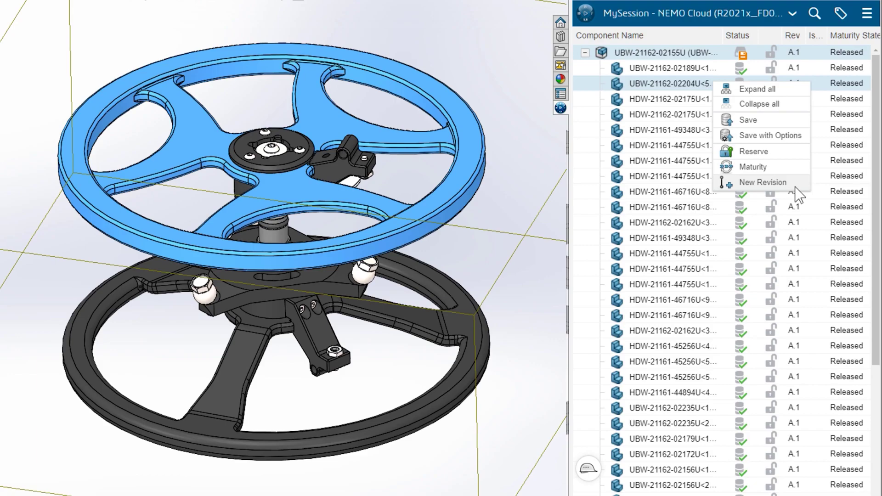
click(796, 186)
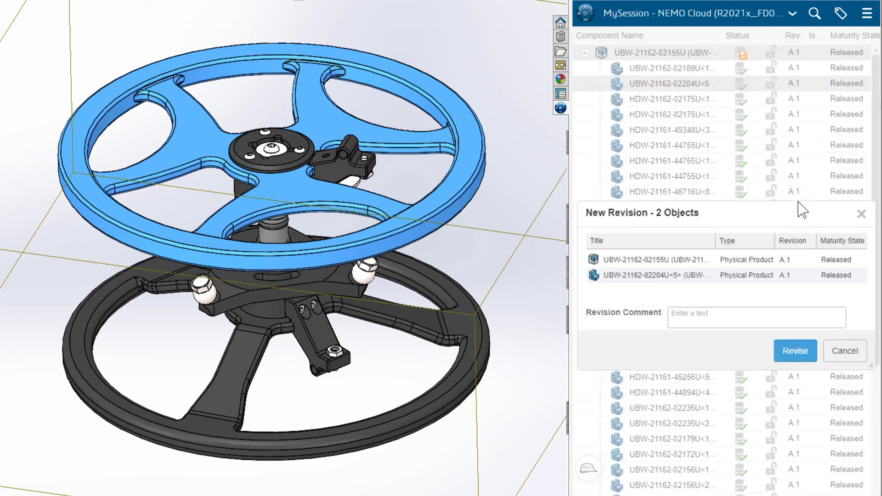
click(801, 349)
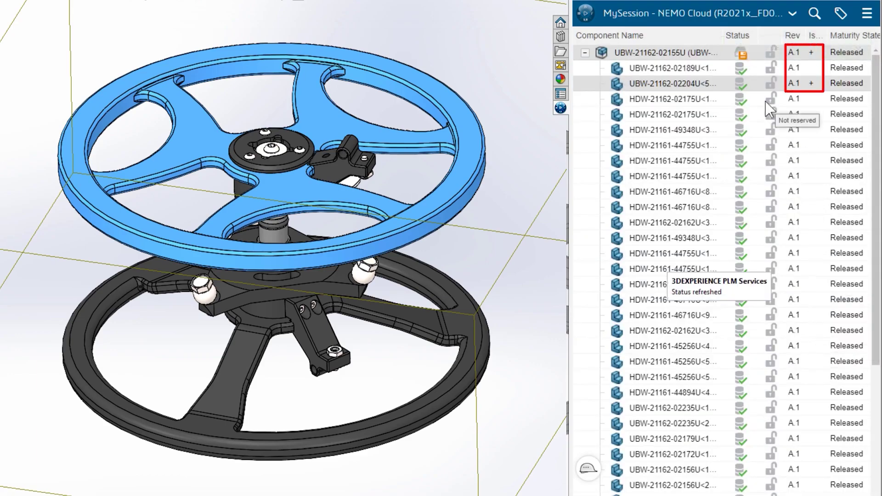
Replace the top assembly with its revision B.1
right_click(707, 53)
click(805, 169)
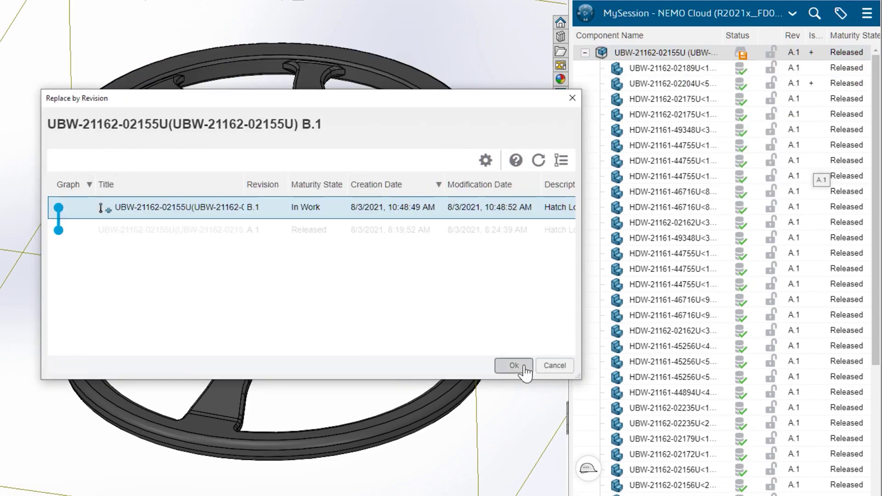
click(523, 366)
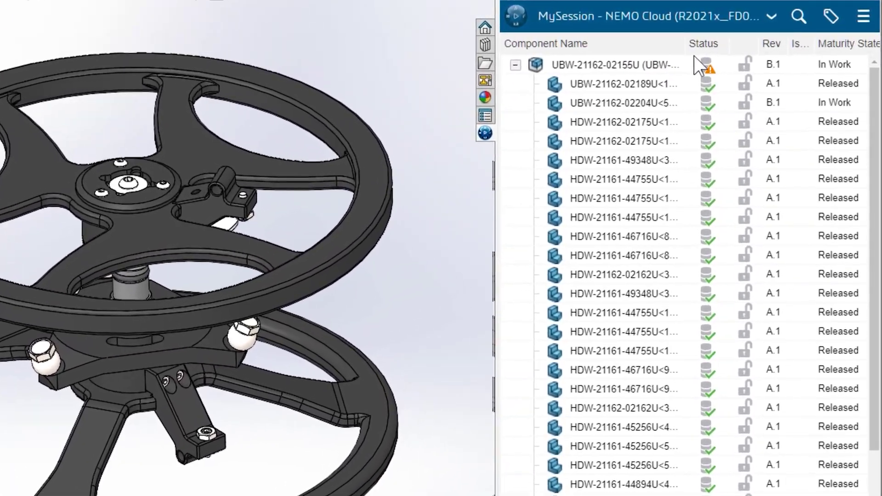
click(689, 101)
right_click(689, 101)
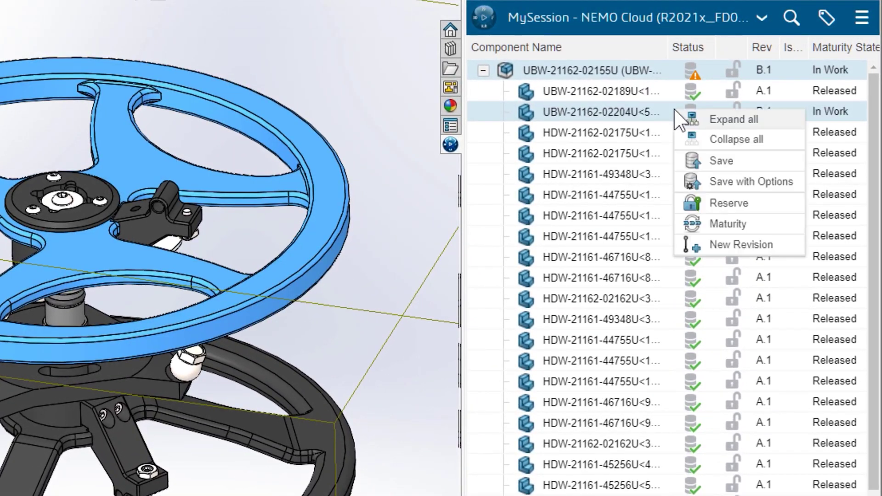
click(775, 201)
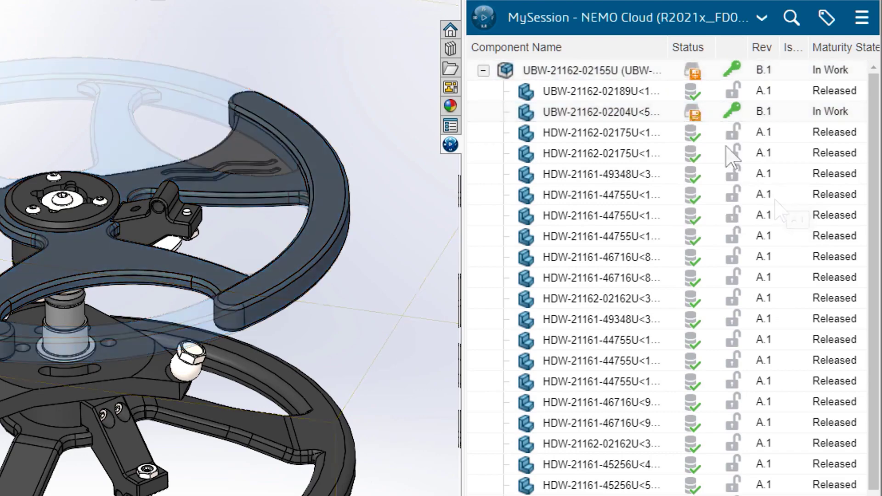
click(629, 28)
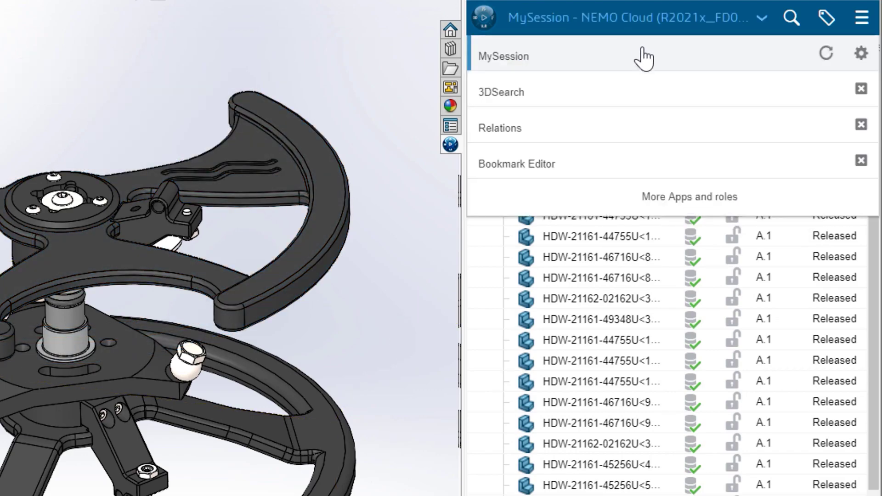
click(674, 169)
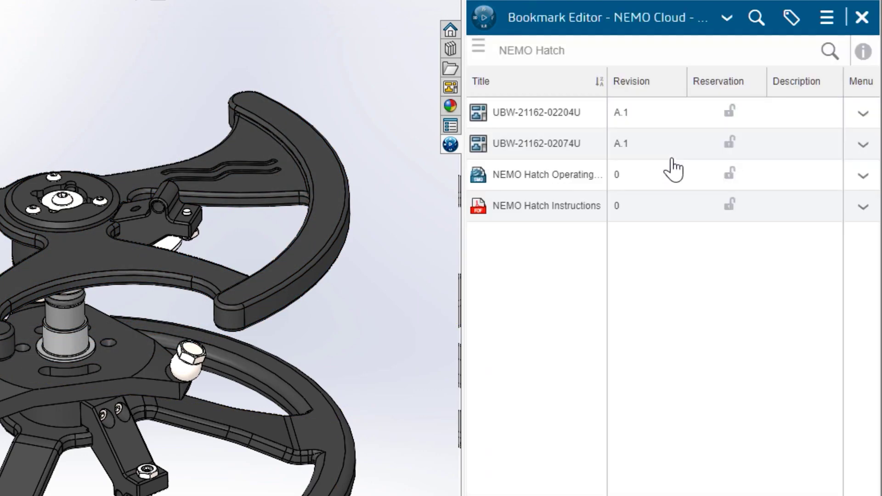
click(589, 120)
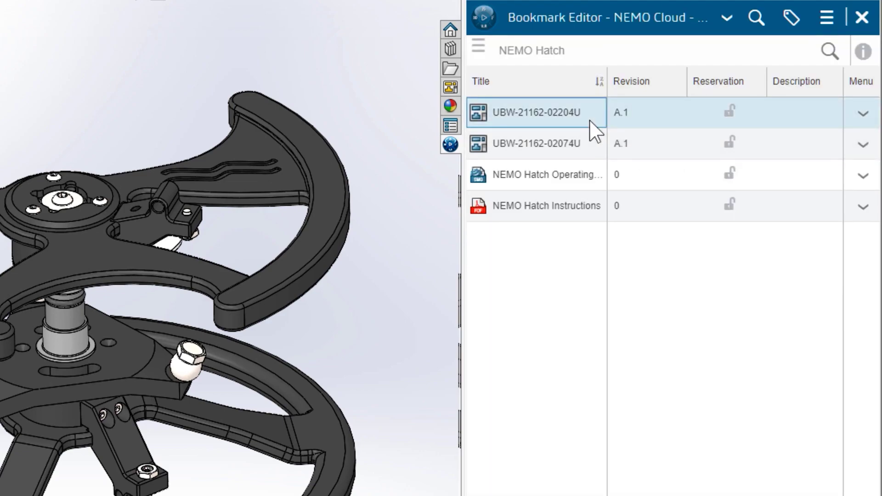
right_click(589, 120)
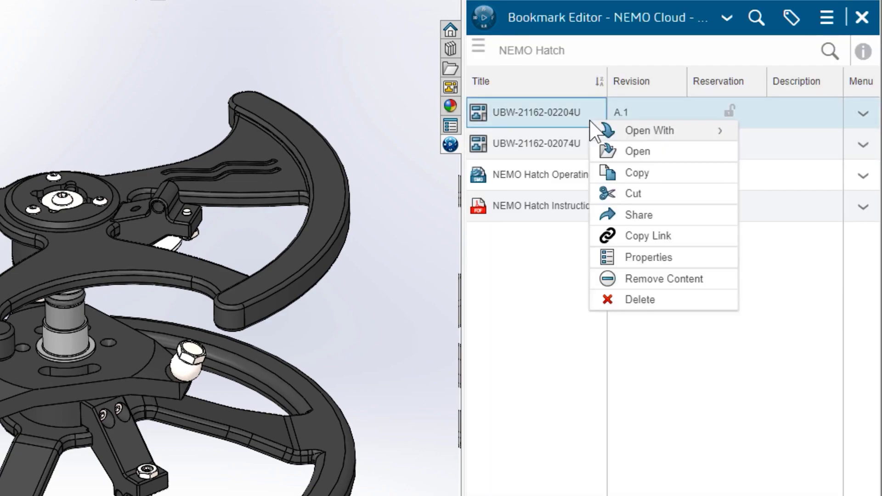
click(675, 155)
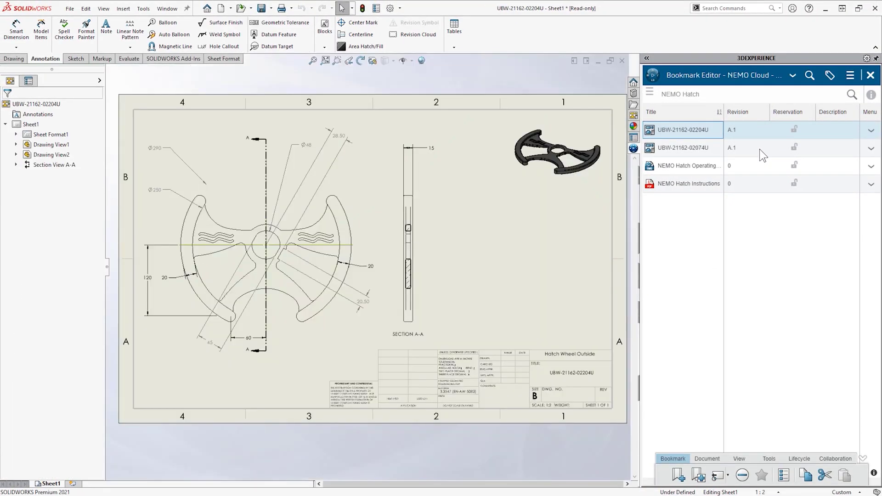
key(Return)
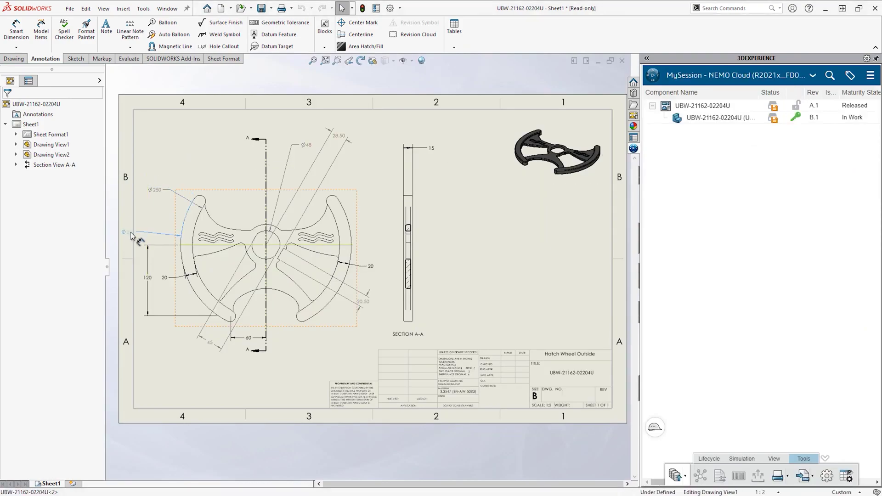
Move the Ø290 dimension down beside the arc and start Save with Options
drag(190, 158, 184, 239)
right_click(695, 104)
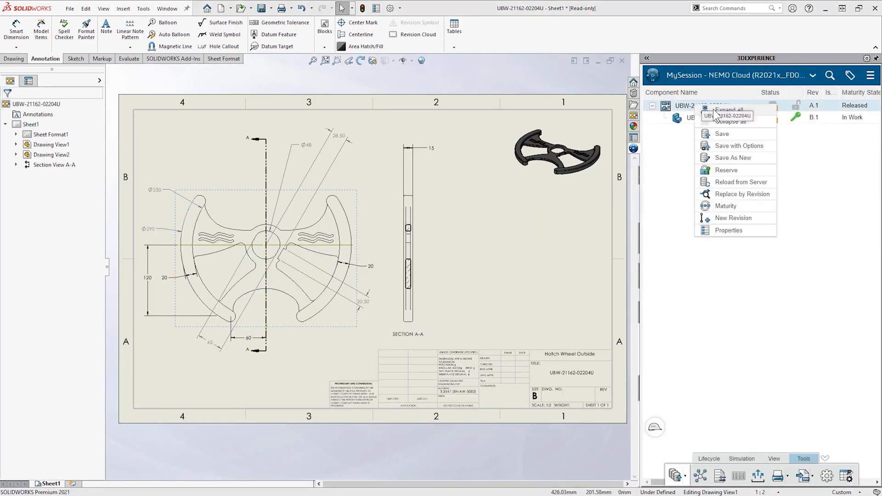
click(764, 148)
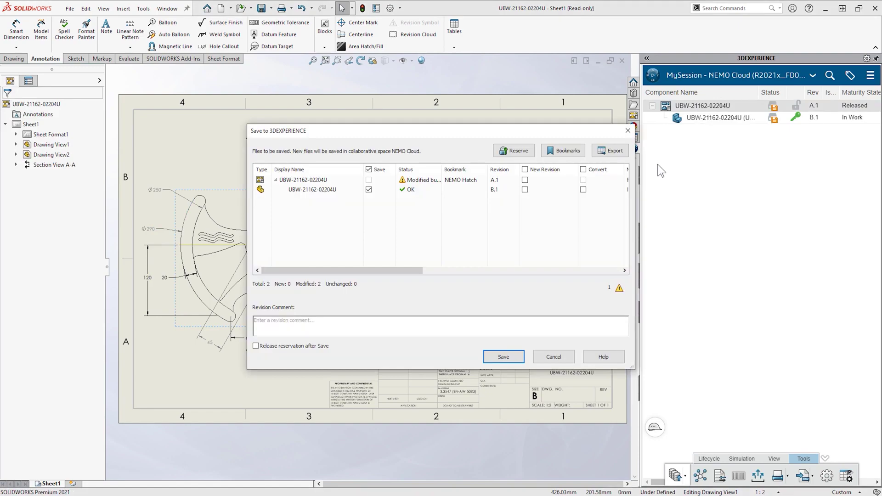
Save the wheel part and drawing as new revision B.1 and set both to Frozen
click(525, 180)
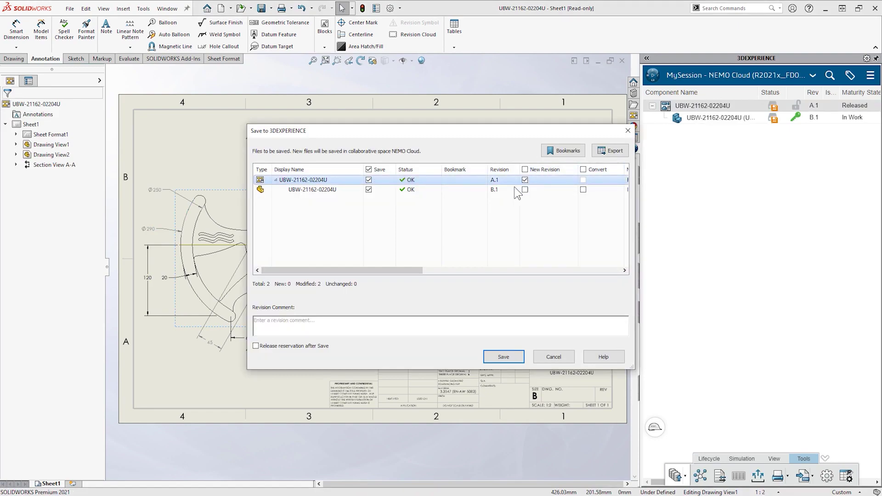
click(508, 355)
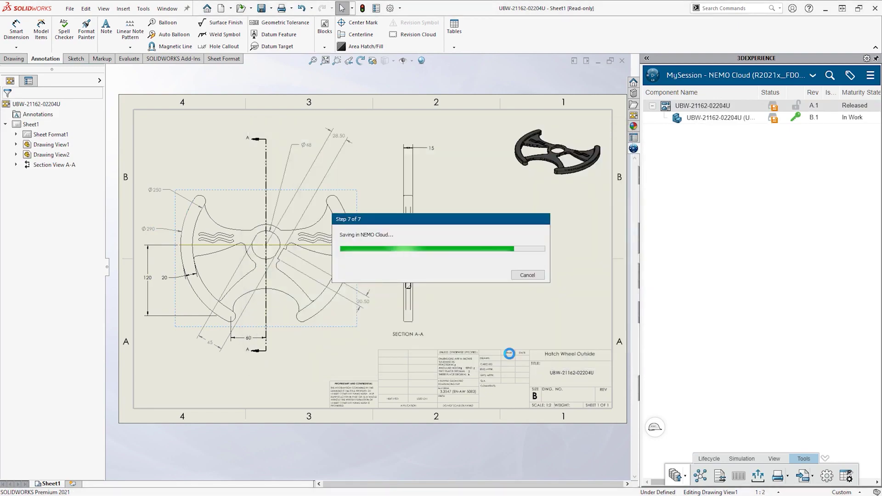
click(722, 122)
right_click(722, 123)
click(770, 185)
click(763, 246)
click(730, 268)
click(815, 340)
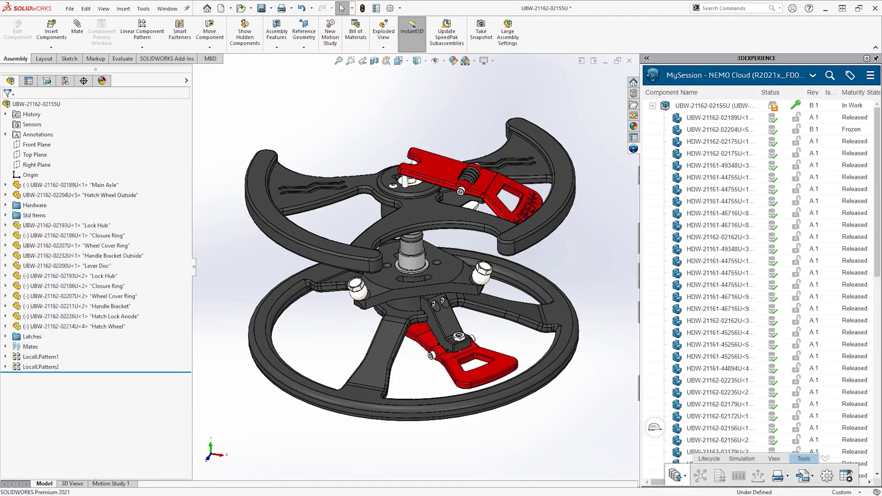
right_click(742, 104)
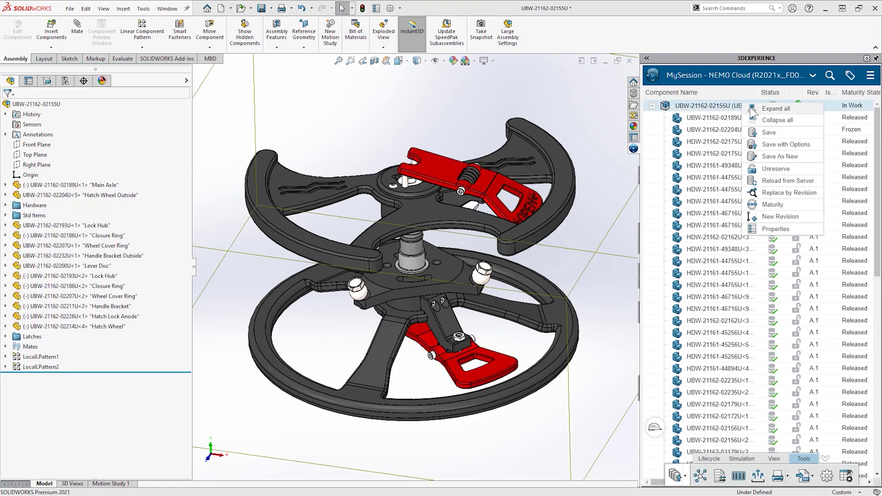
click(809, 143)
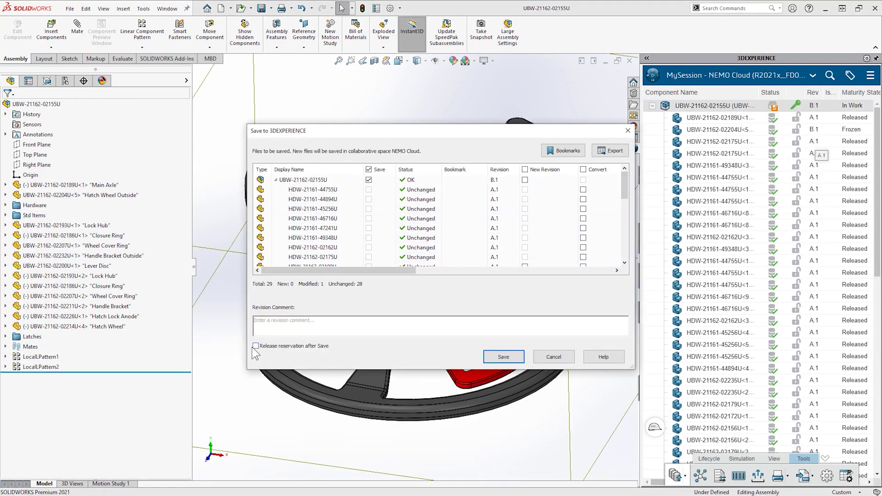
click(512, 360)
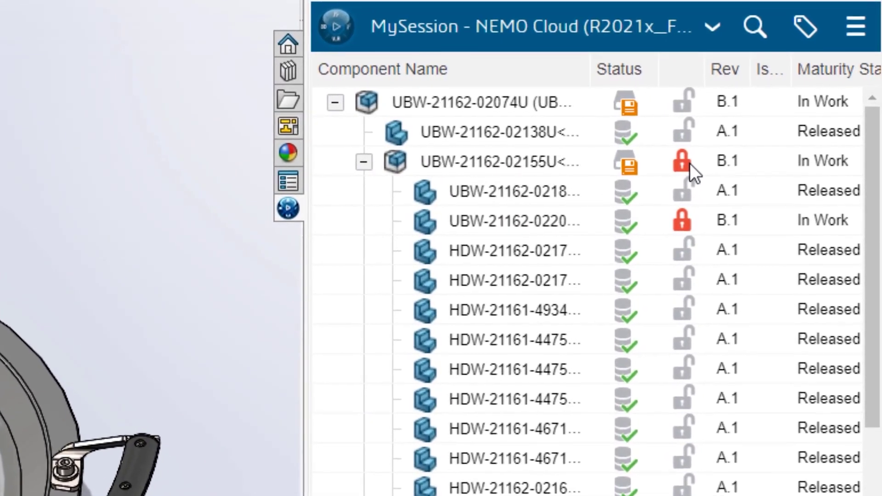
mouse_move(729, 152)
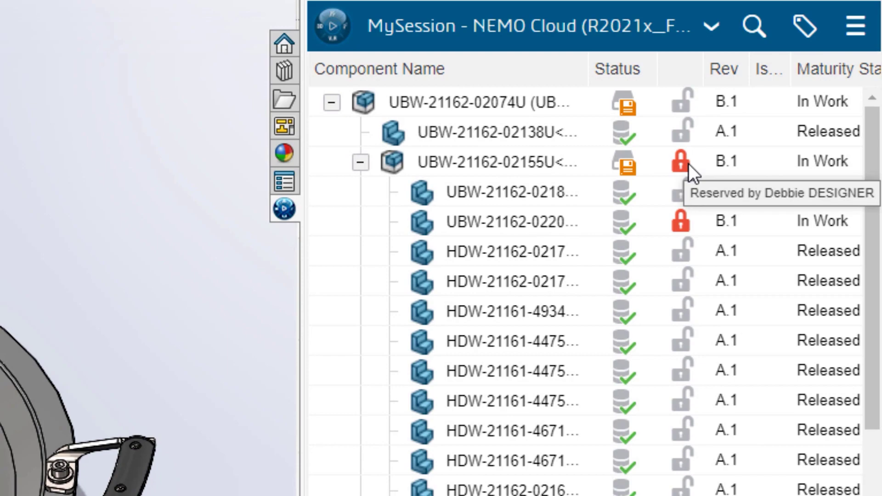
right_click(418, 99)
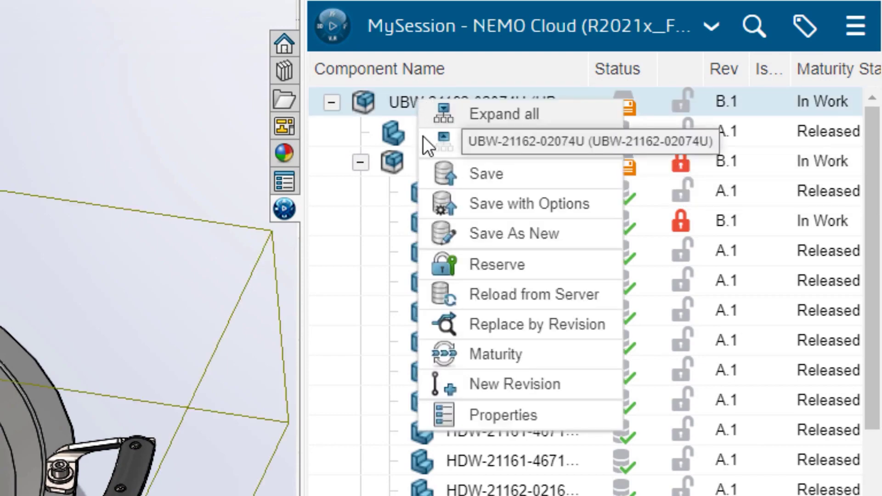
click(435, 264)
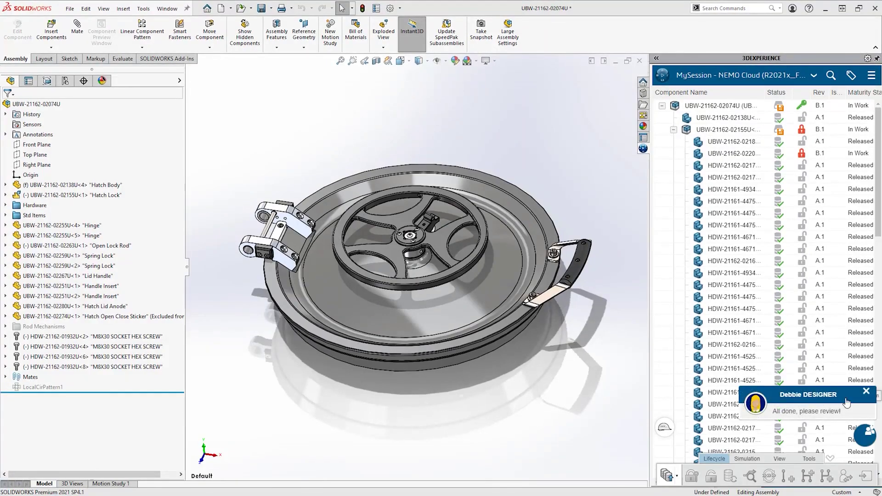
click(865, 391)
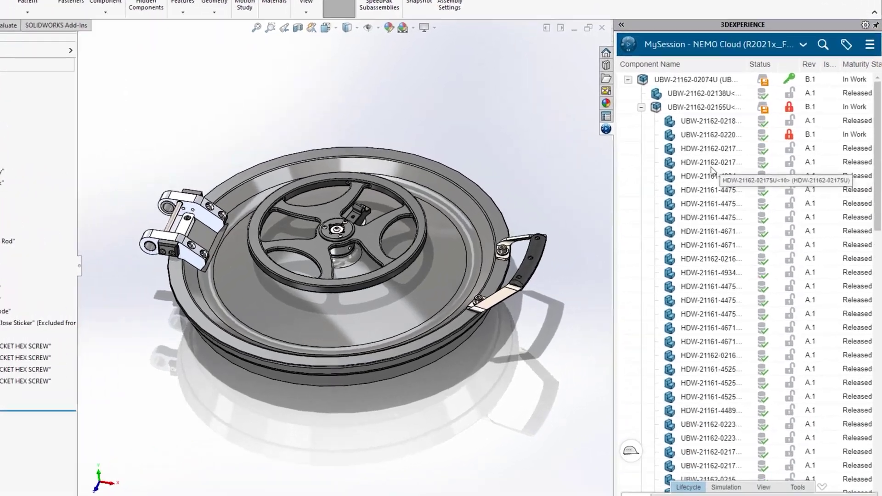
right_click(689, 130)
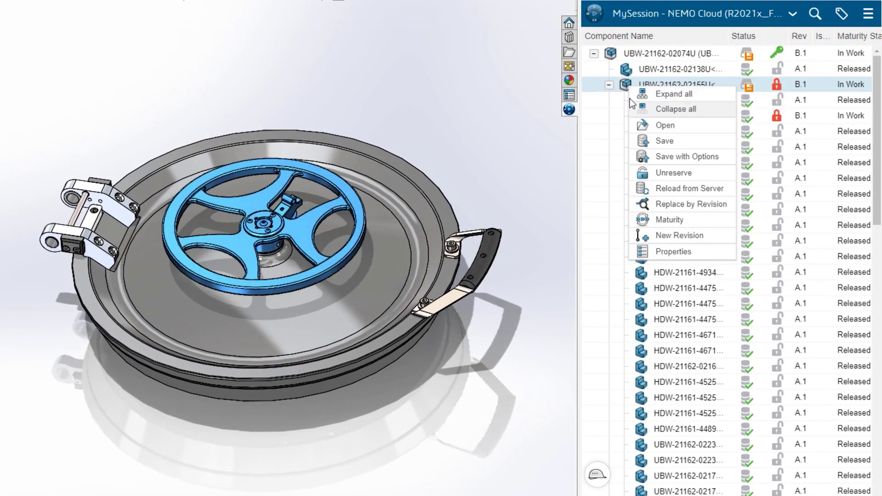
click(641, 186)
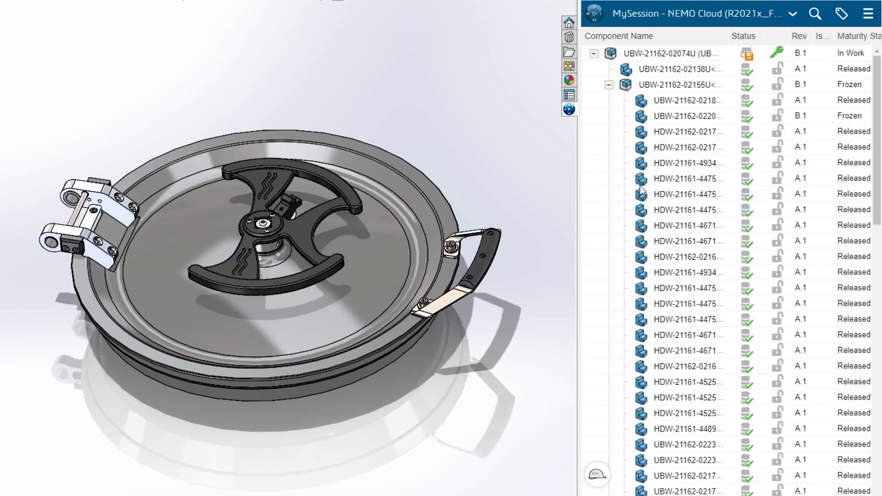
click(354, 195)
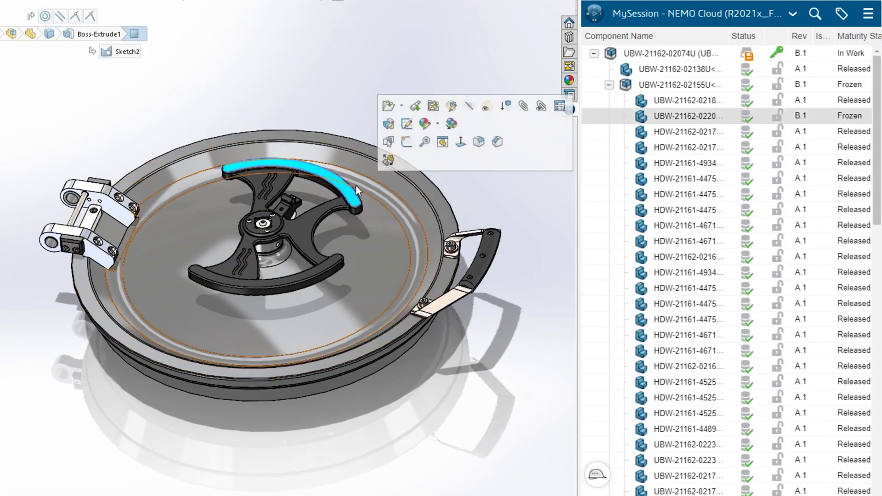
click(435, 107)
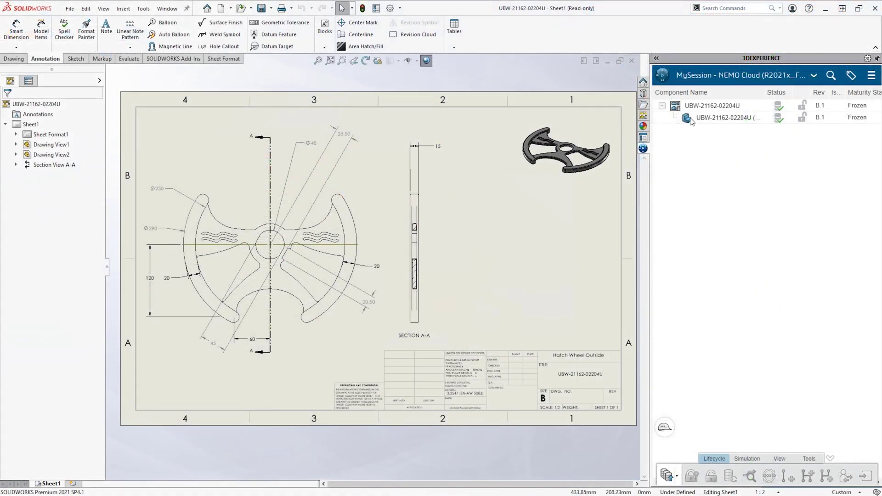
right_click(640, 73)
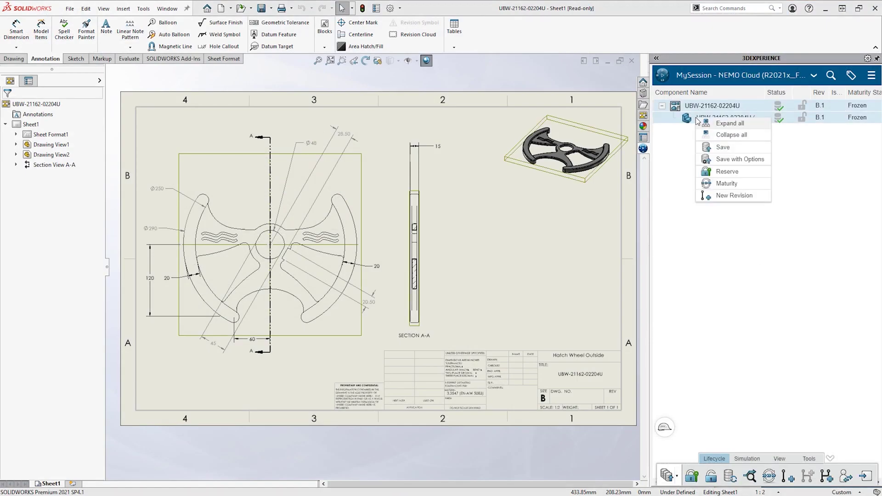
click(717, 183)
click(774, 249)
click(769, 270)
click(807, 344)
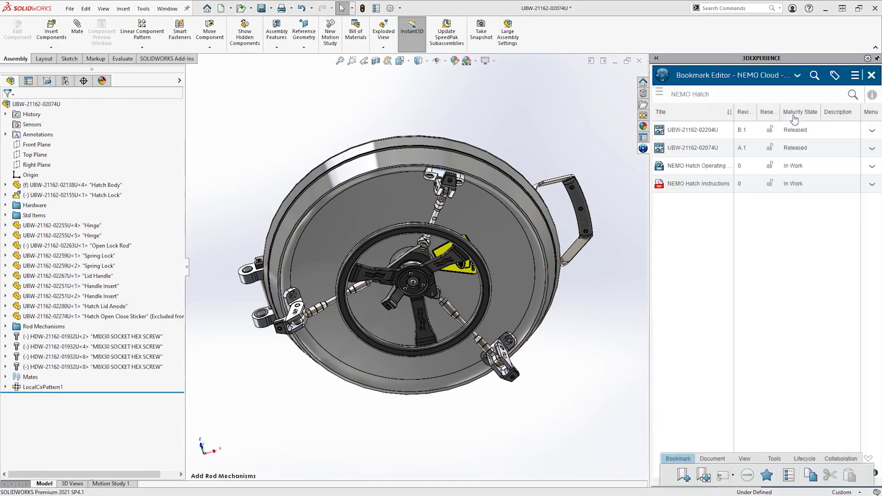
right_click(716, 150)
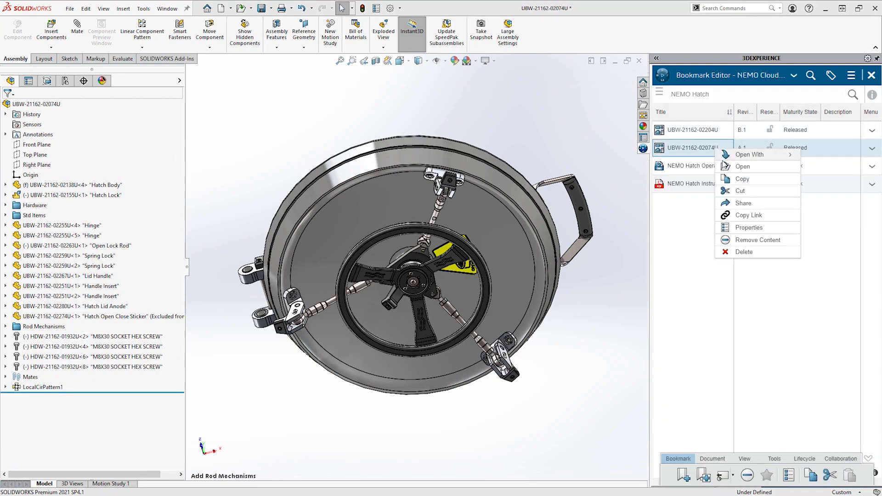
click(725, 166)
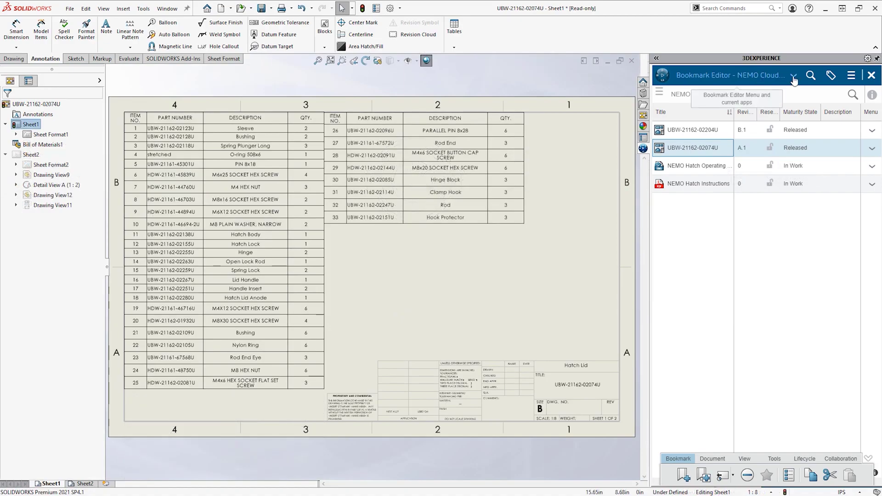
click(659, 94)
click(679, 111)
key(ctrl+s)
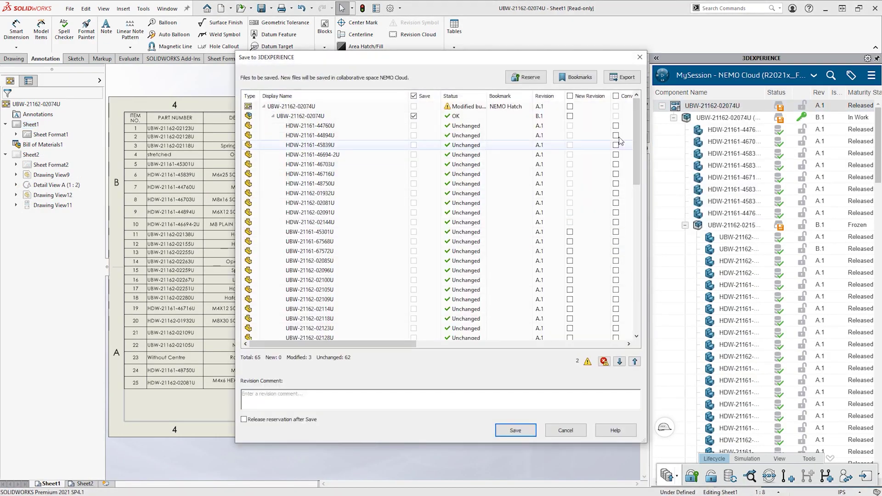
click(570, 106)
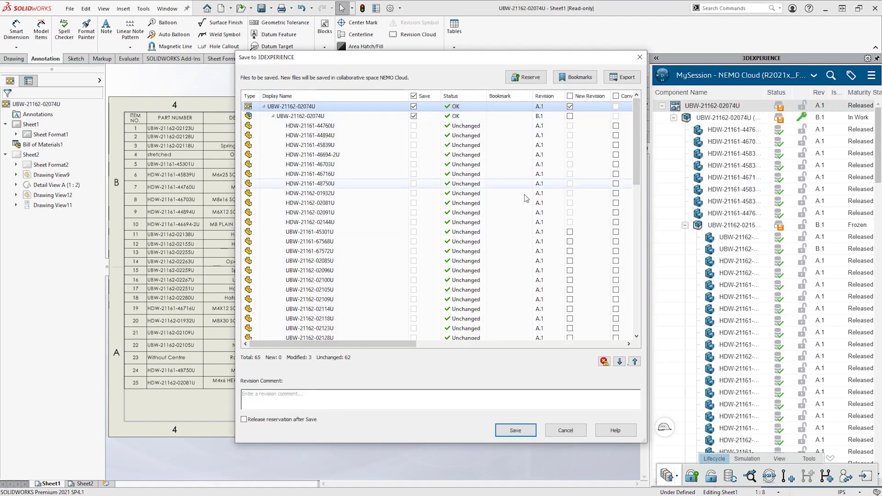
Save the hatch lid drawing as revision B.1 In Work
click(507, 431)
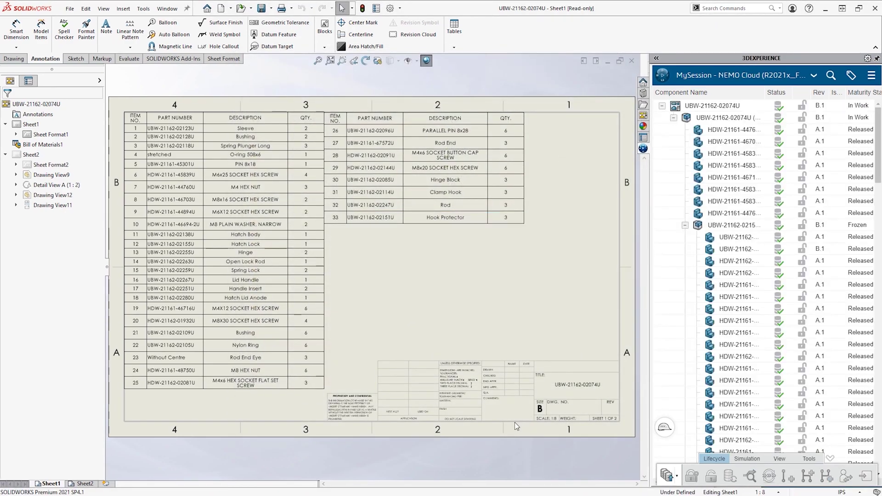
click(814, 75)
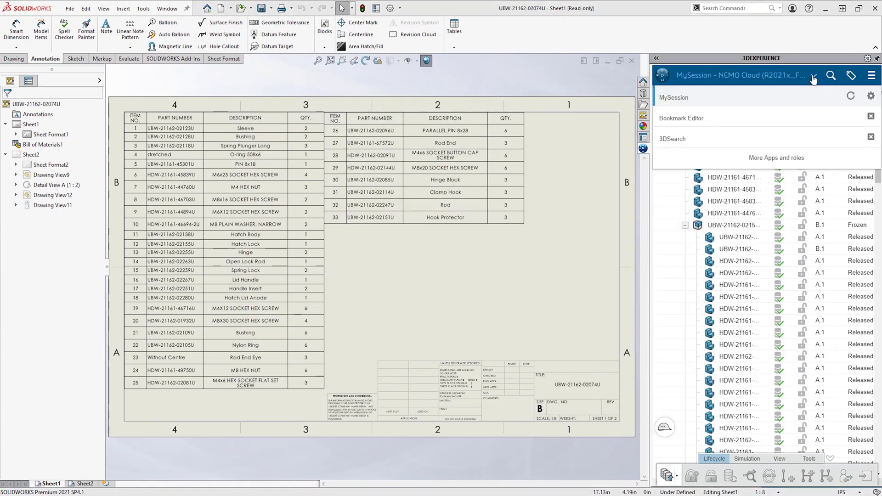
click(779, 123)
Reserve the NEMO Hatch Operating Instructions document in the Bookmark Editor and preview it
right_click(735, 165)
click(754, 218)
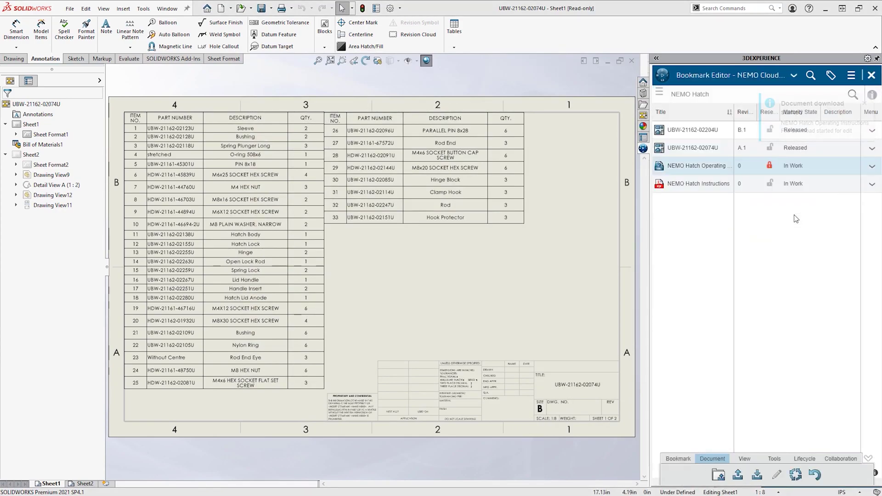
click(872, 166)
click(862, 184)
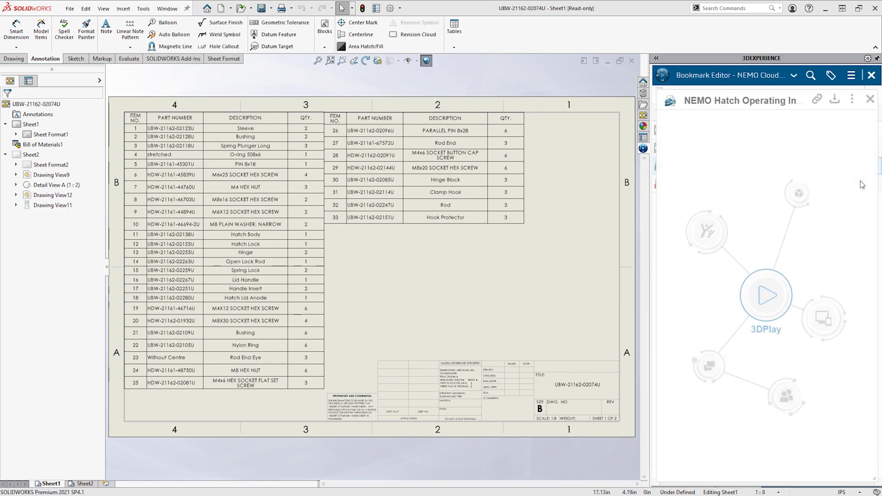